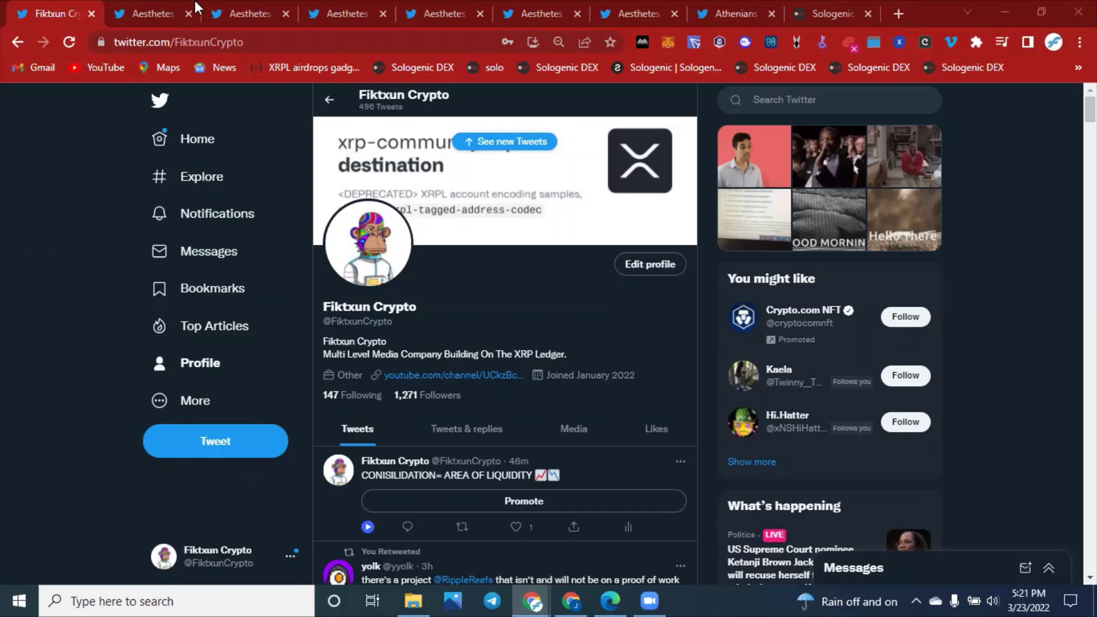
Switch to the Aesthetes profile page and dismiss the Recent searches dropdown.
{"action": "left_click", "coordinate": [148, 4]}
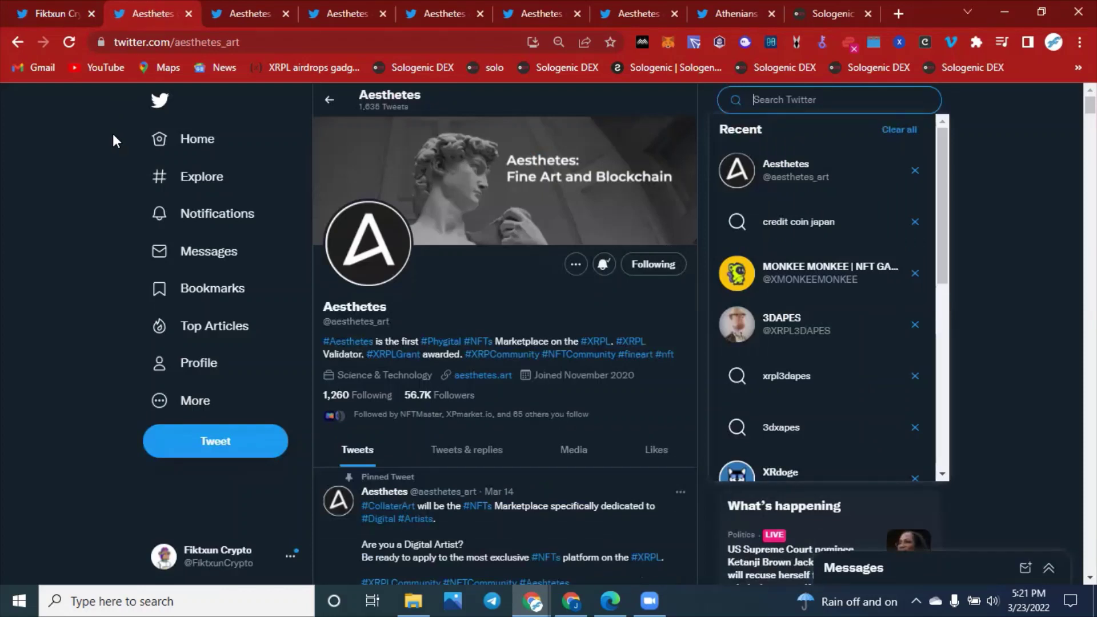
{"action": "left_click", "coordinate": [92, 216]}
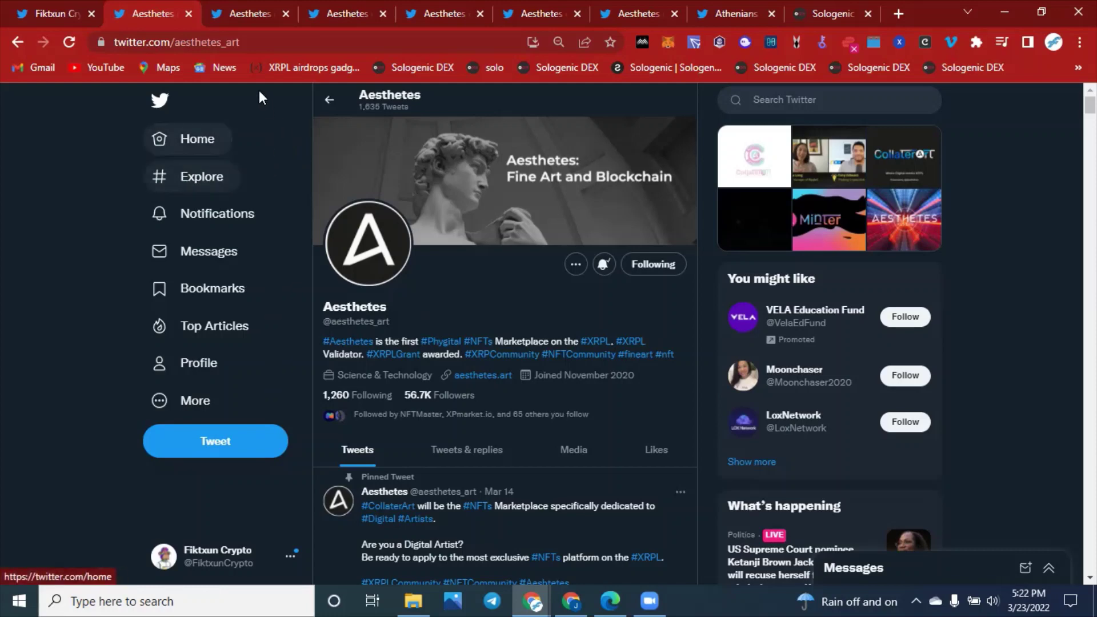
View the Aesthetes tweet congratulating HadaNFT, scrolling through its quoted coin GIF and back to the top.
{"action": "left_click", "coordinate": [245, 13]}
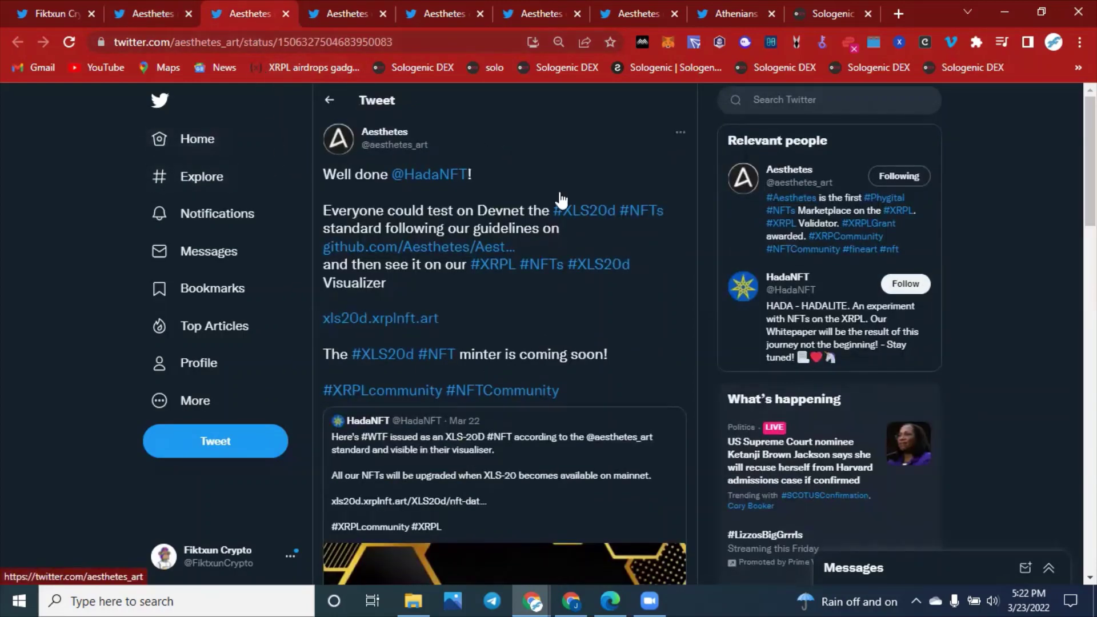
{"action": "scroll", "coordinate": [562, 189], "scroll_direction": "down", "scroll_amount": 3}
{"action": "scroll", "coordinate": [559, 198], "scroll_direction": "up", "scroll_amount": 3}
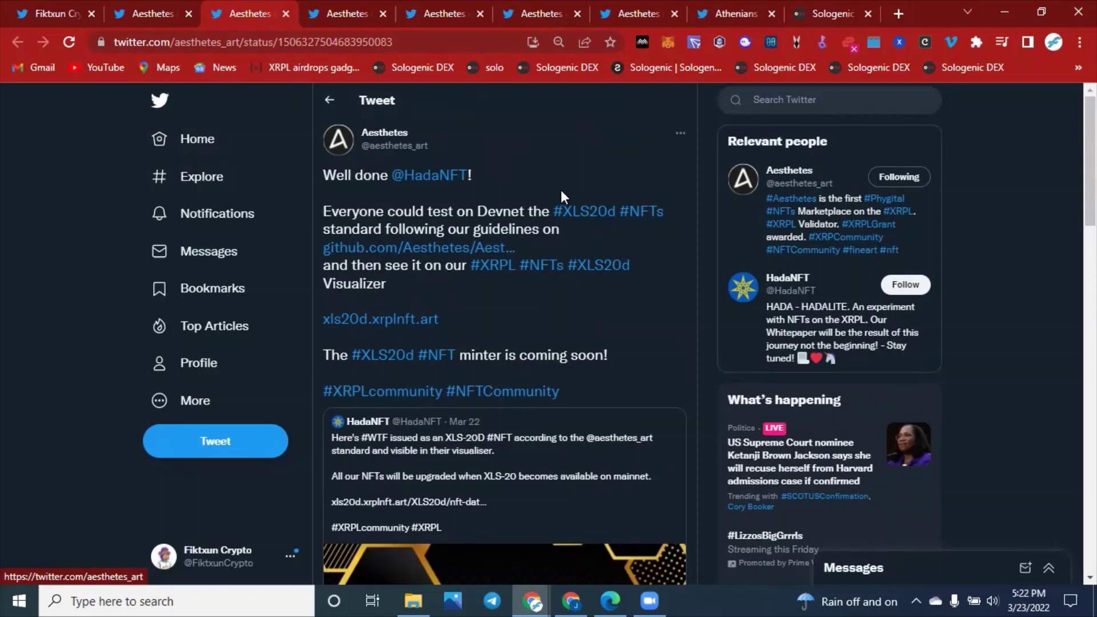
{"action": "scroll", "coordinate": [577, 214], "scroll_direction": "down", "scroll_amount": 1}
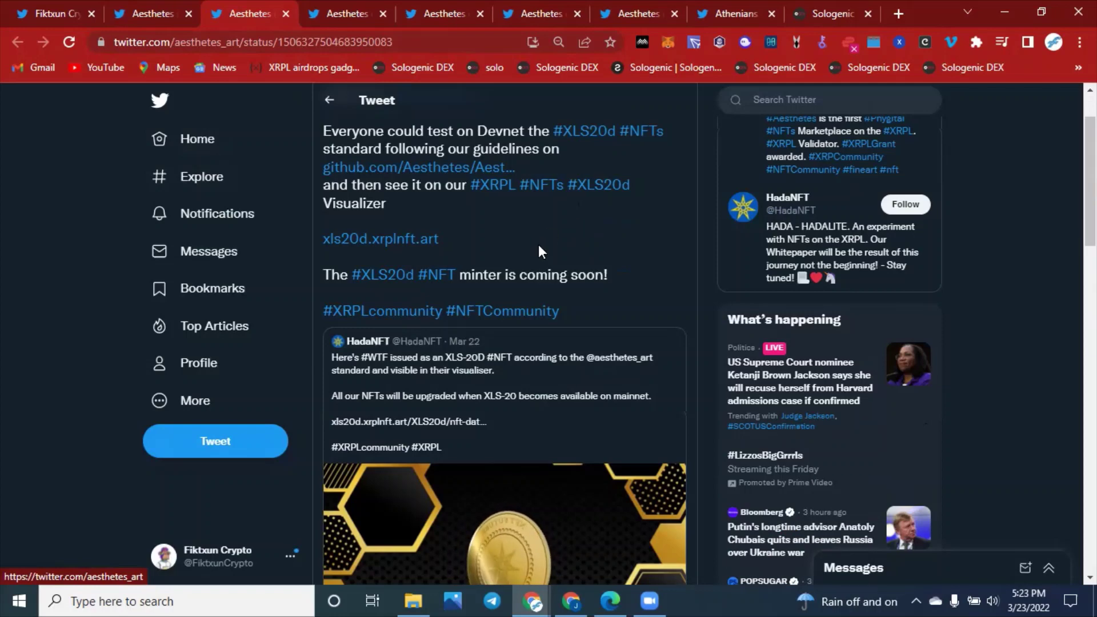
{"action": "scroll", "coordinate": [543, 260], "scroll_direction": "up", "scroll_amount": 1}
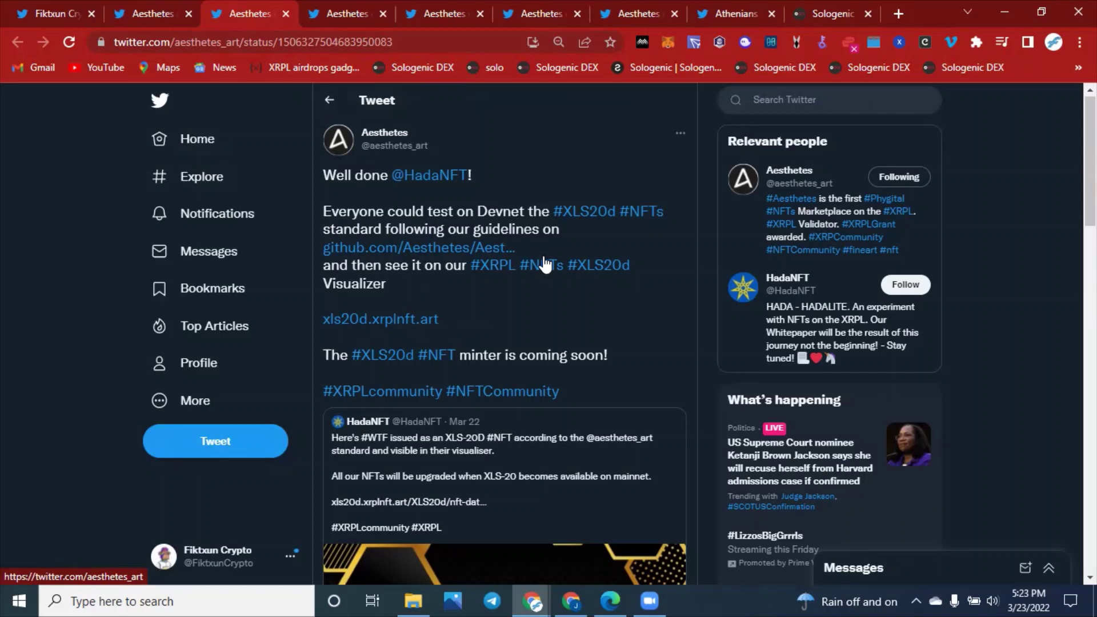
{"action": "scroll", "coordinate": [420, 300], "scroll_direction": "down", "scroll_amount": 2}
{"action": "scroll", "coordinate": [423, 291], "scroll_direction": "down", "scroll_amount": 3}
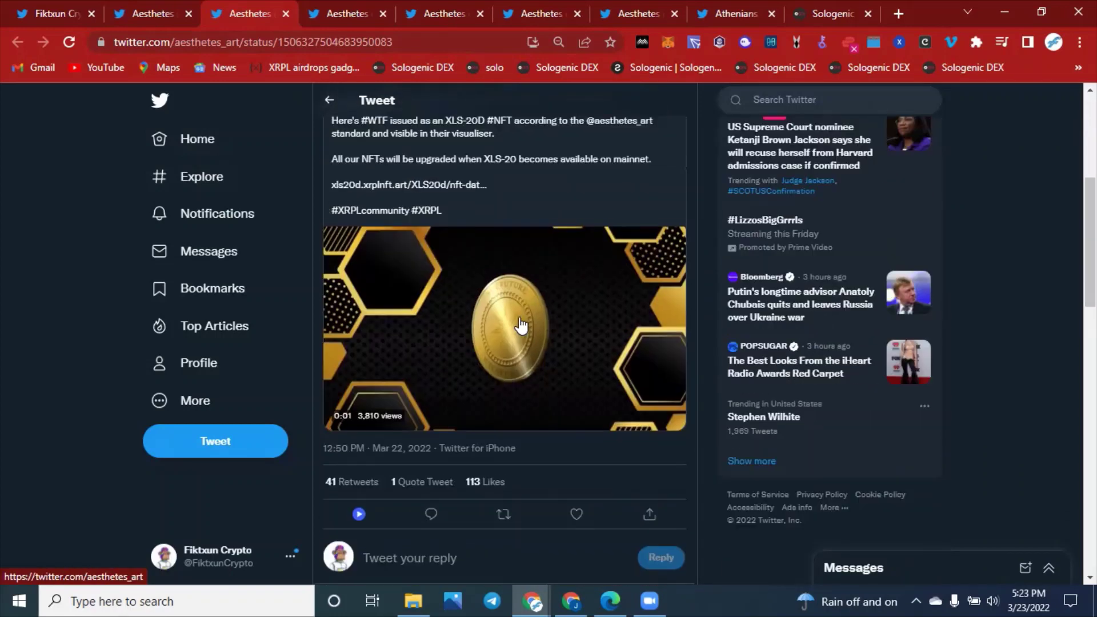
{"action": "scroll", "coordinate": [691, 475], "scroll_direction": "up", "scroll_amount": 1}
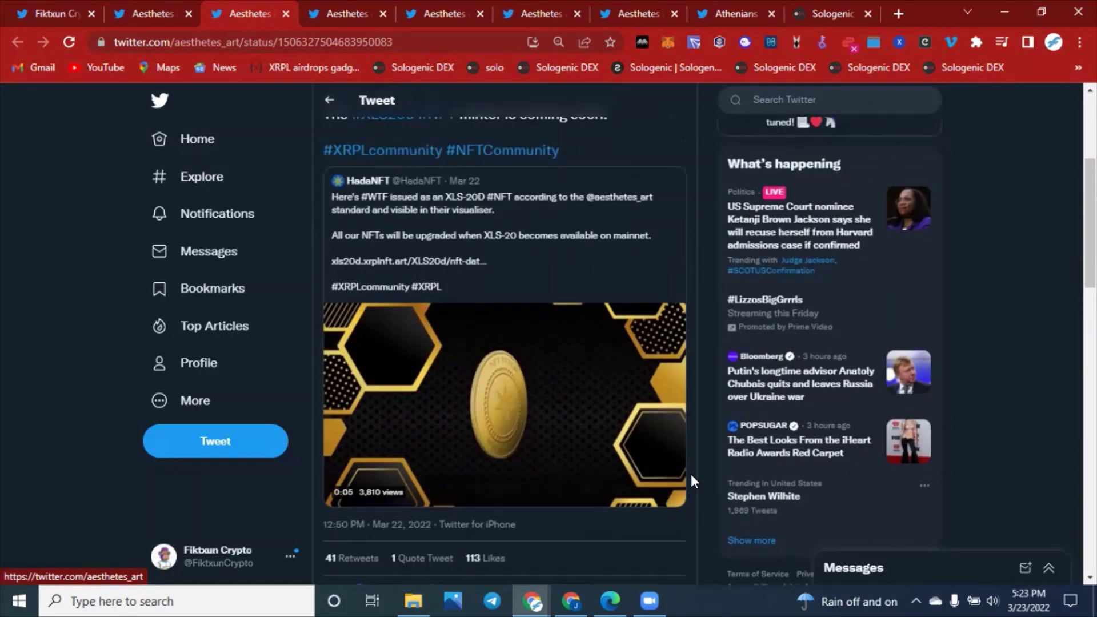
{"action": "scroll", "coordinate": [691, 474], "scroll_direction": "up", "scroll_amount": 1}
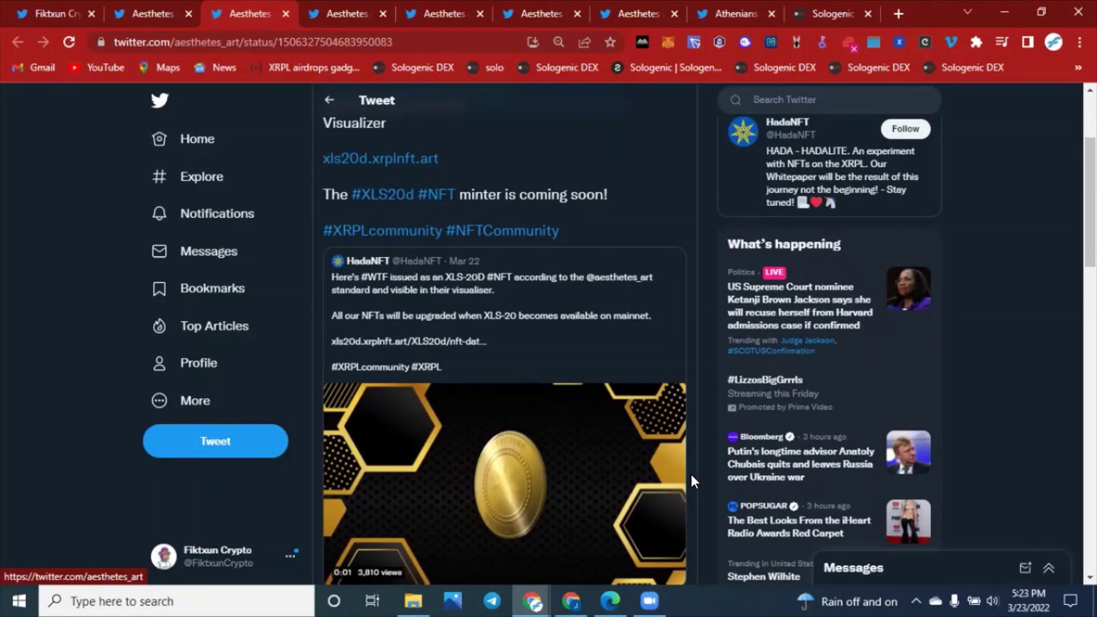
{"action": "scroll", "coordinate": [691, 474], "scroll_direction": "down", "scroll_amount": 1}
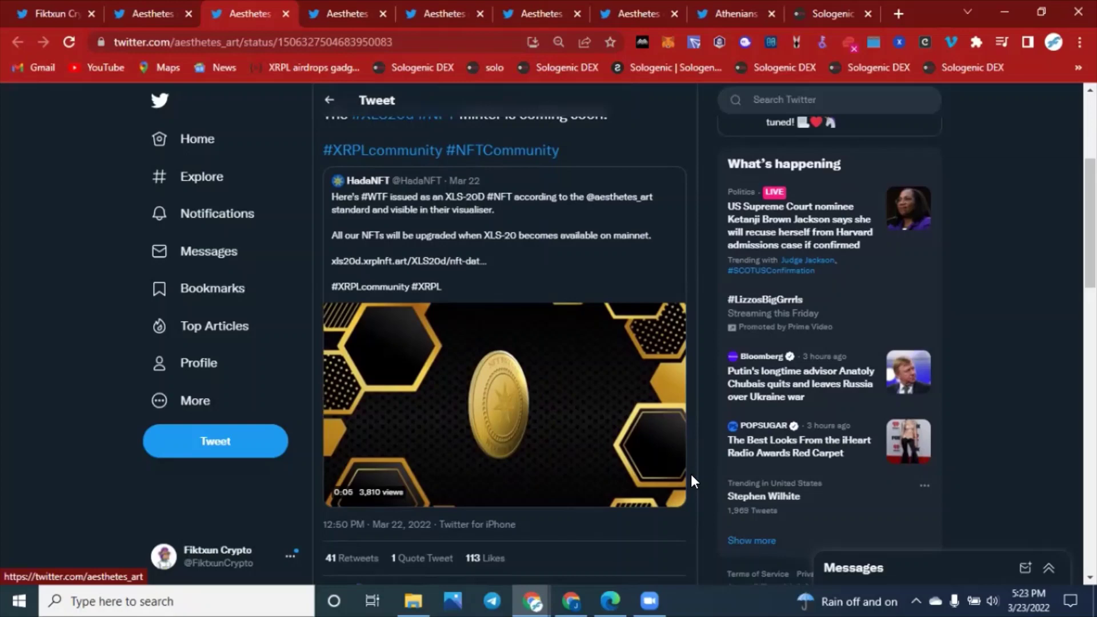
{"action": "mouse_move", "coordinate": [580, 457]}
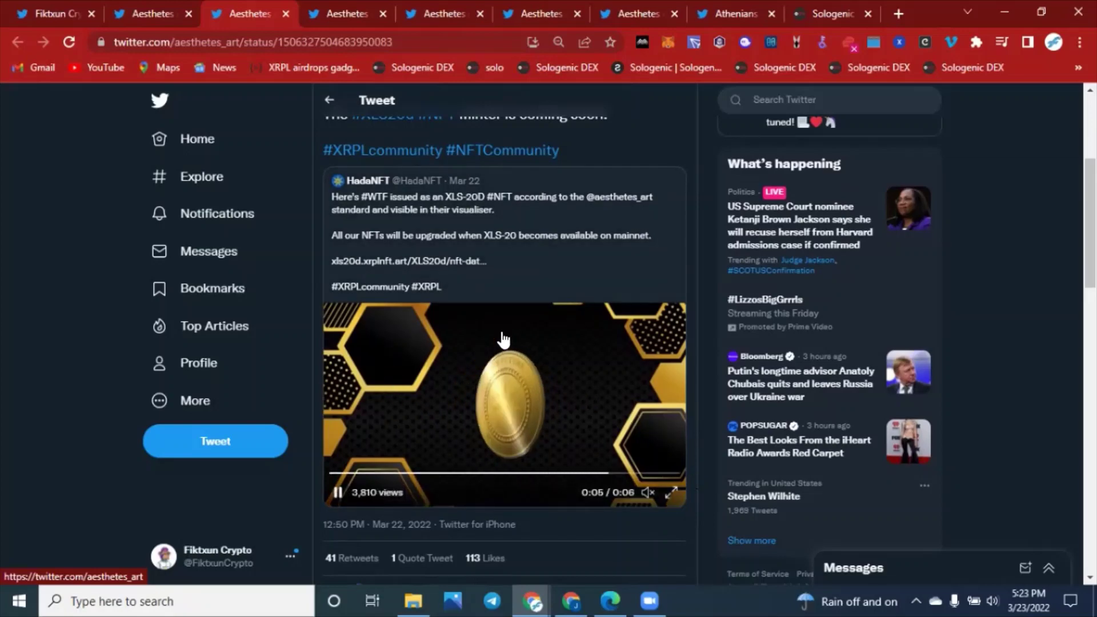
{"action": "scroll", "coordinate": [584, 407], "scroll_direction": "up", "scroll_amount": 3}
{"action": "scroll", "coordinate": [585, 407], "scroll_direction": "up", "scroll_amount": 2}
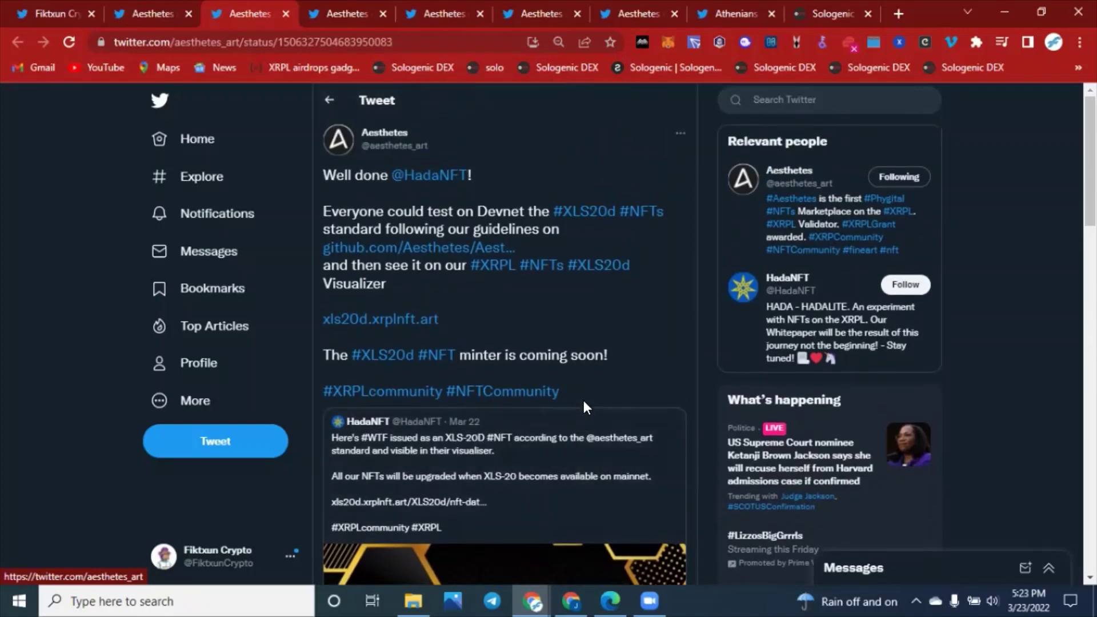
Show the Aesthetes tweet inviting the XRPL and NFT communities to its Discord.
{"action": "left_click", "coordinate": [355, 1]}
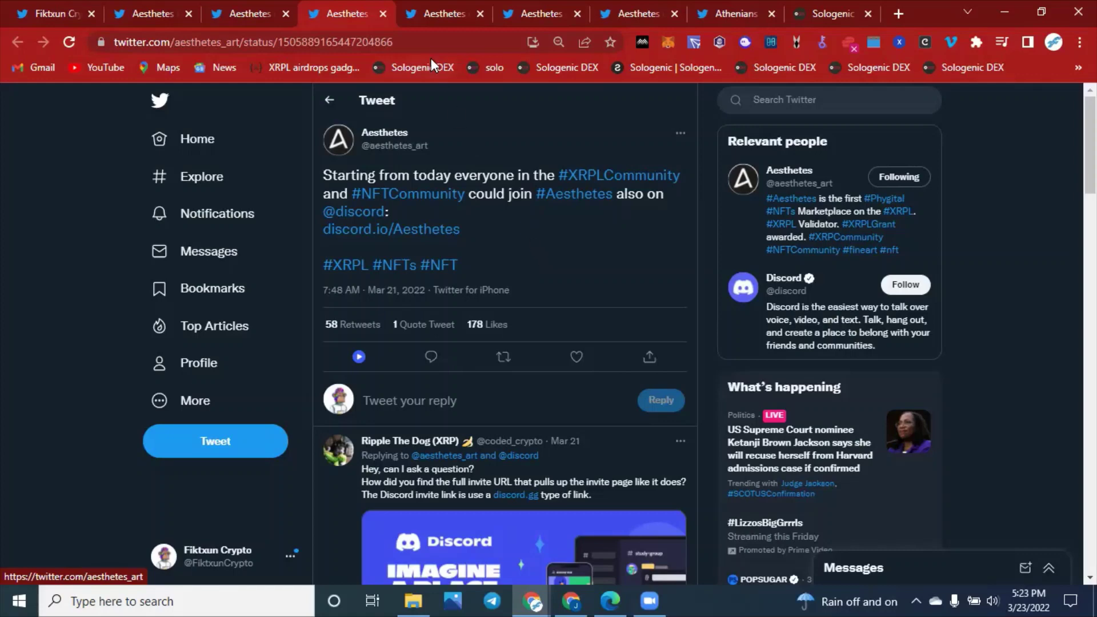
On the Aesthetes interview-thanks tweet, follow the RippleX GM and play the 0:12 video.
{"action": "left_click", "coordinate": [441, 12]}
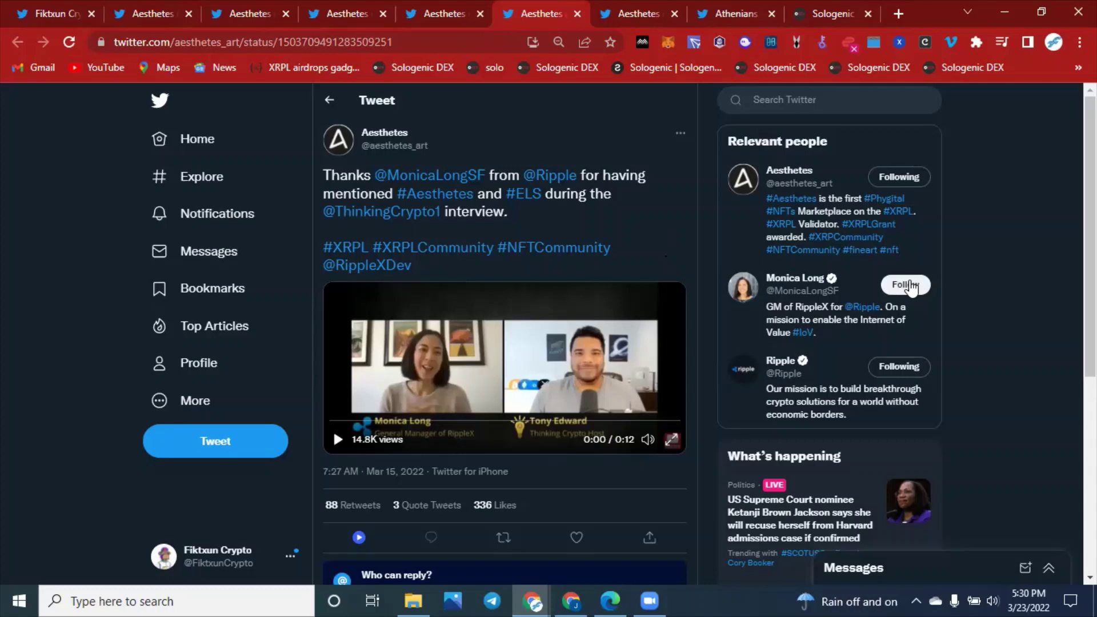
{"action": "left_click", "coordinate": [915, 287]}
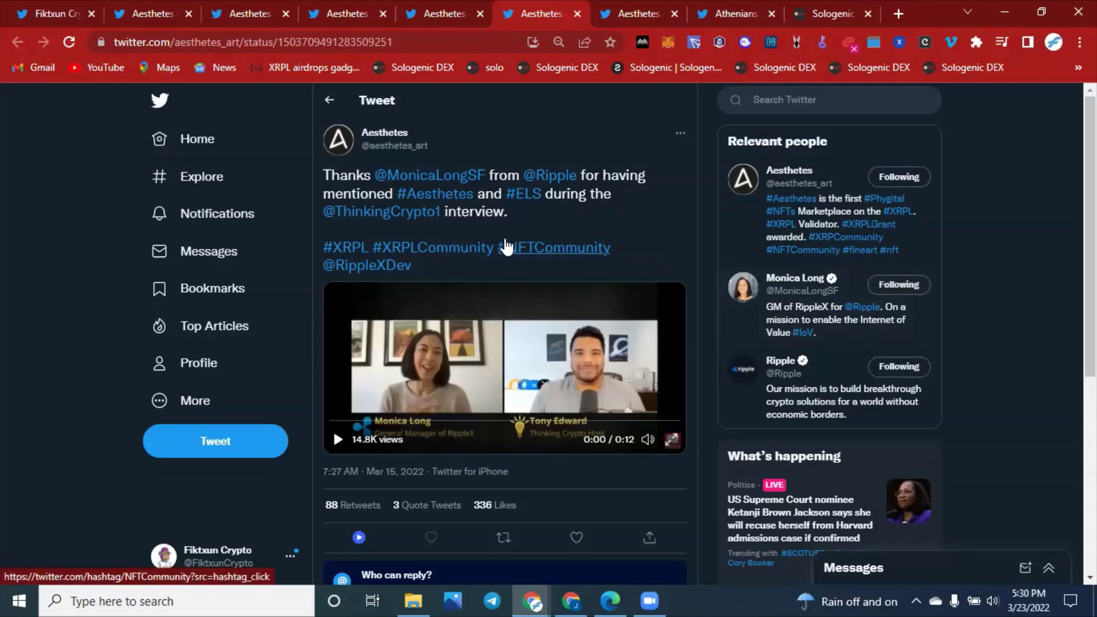
{"action": "left_click", "coordinate": [337, 440]}
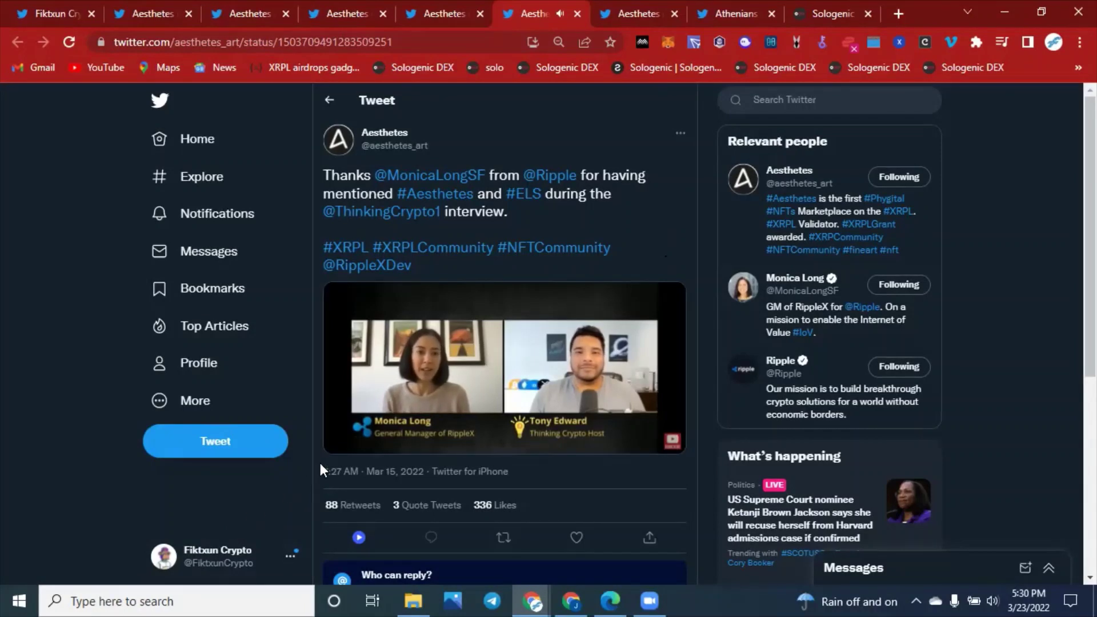
{"action": "mouse_move", "coordinate": [341, 439]}
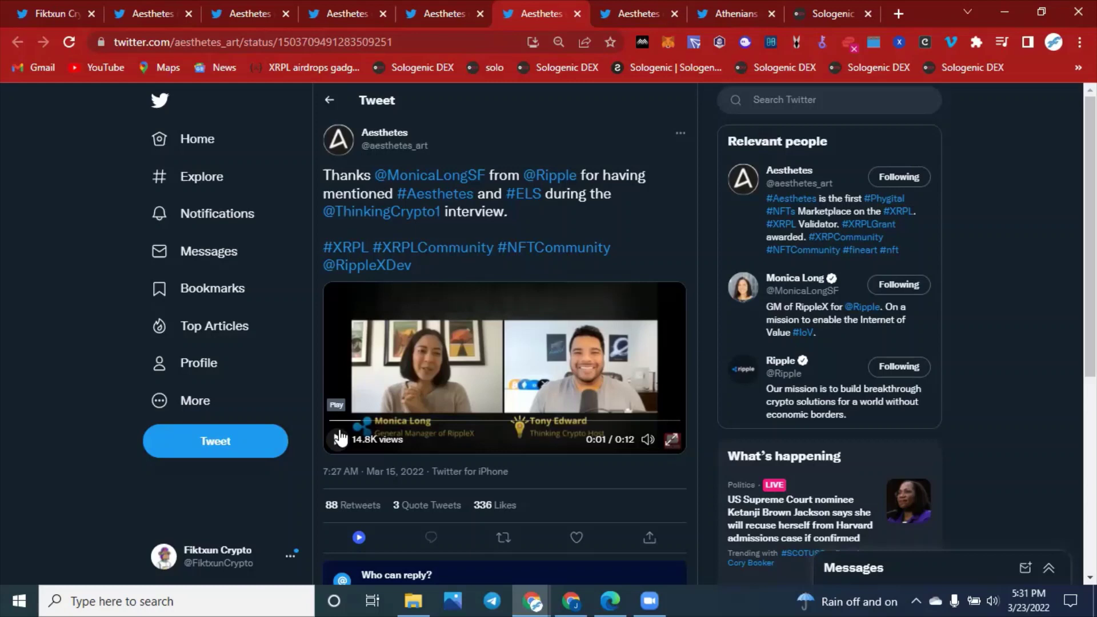
Skim the Aesthetes Minter release tweet, then show the Athenians 1 xATH : 1 ELS airdrop tweet.
{"action": "left_click", "coordinate": [639, 1]}
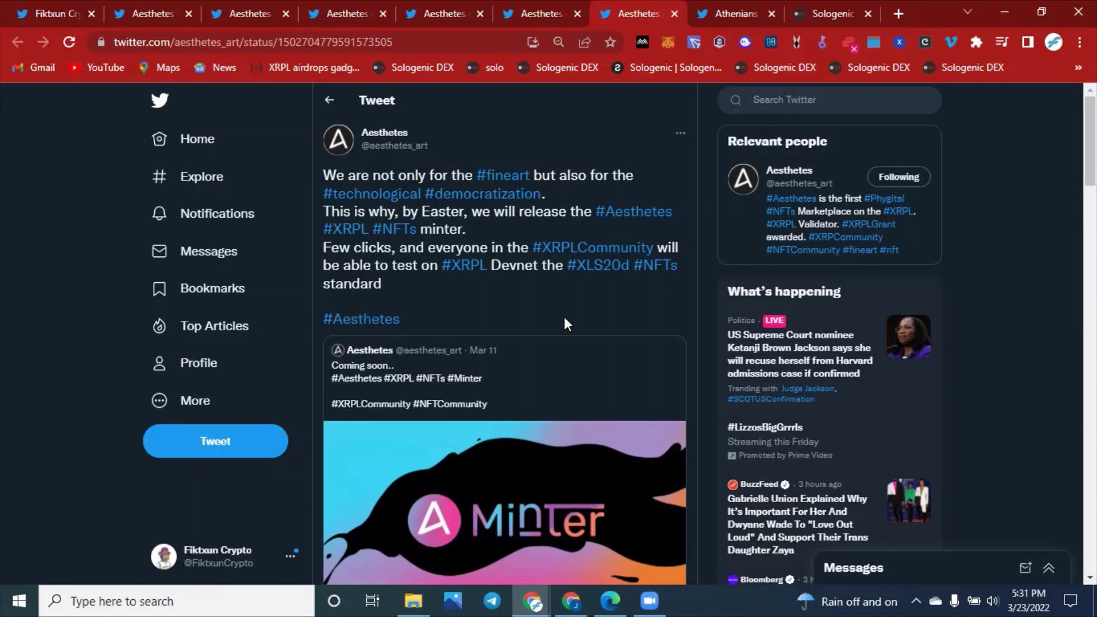
{"action": "scroll", "coordinate": [514, 357], "scroll_direction": "down", "scroll_amount": 3}
{"action": "scroll", "coordinate": [513, 358], "scroll_direction": "up", "scroll_amount": 1}
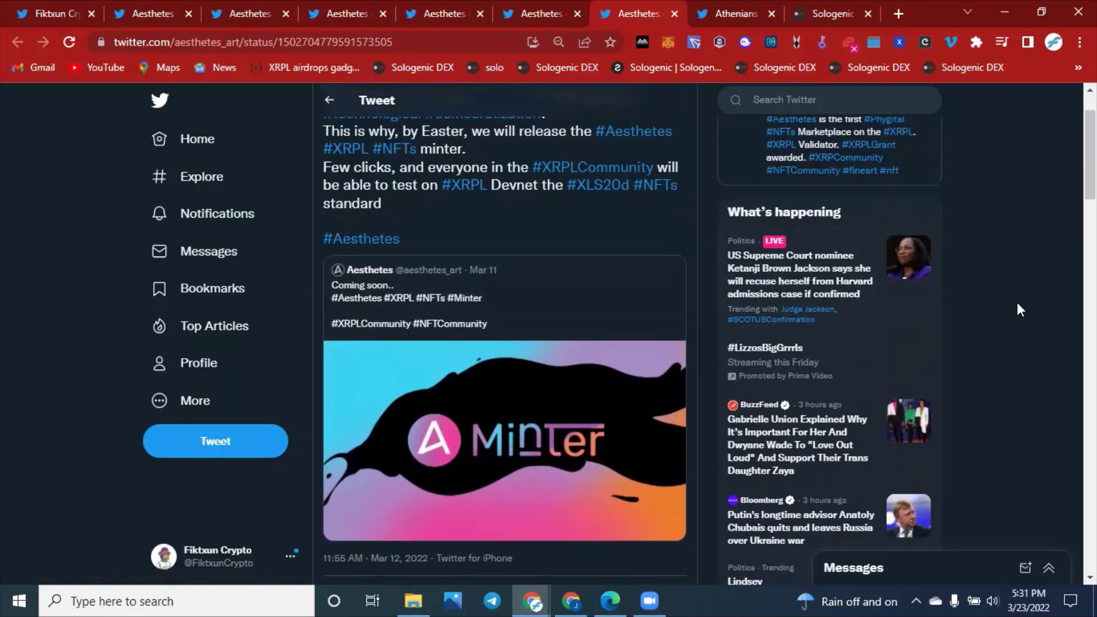
{"action": "left_click", "coordinate": [714, 1]}
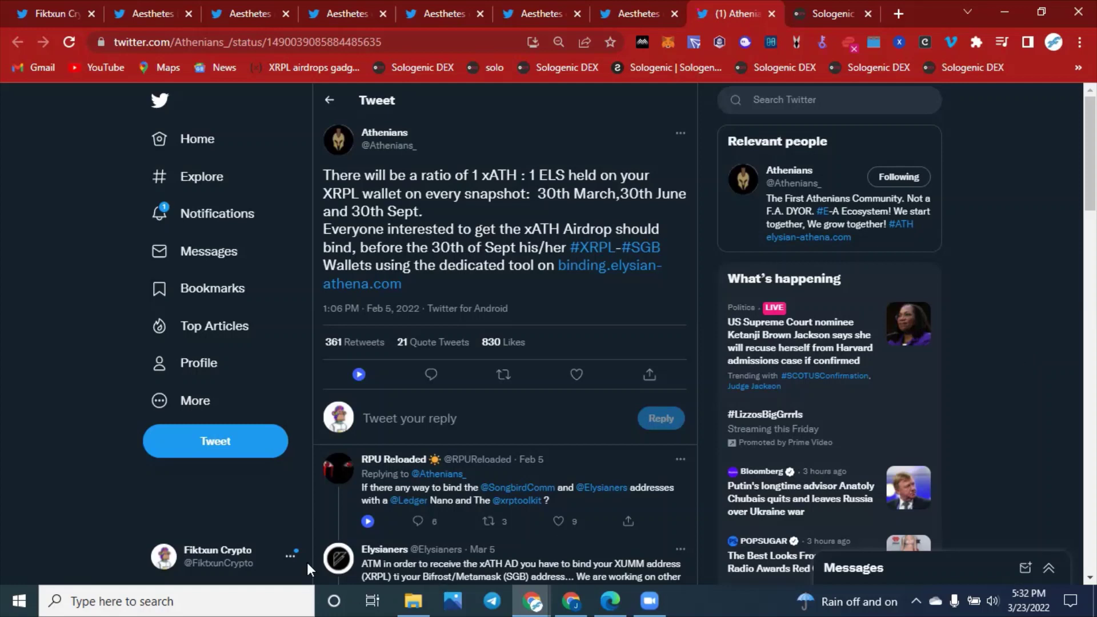
Like the first reply under the Athenians airdrop tweet, raising its likes from 9 to 10.
{"action": "mouse_move", "coordinate": [394, 460]}
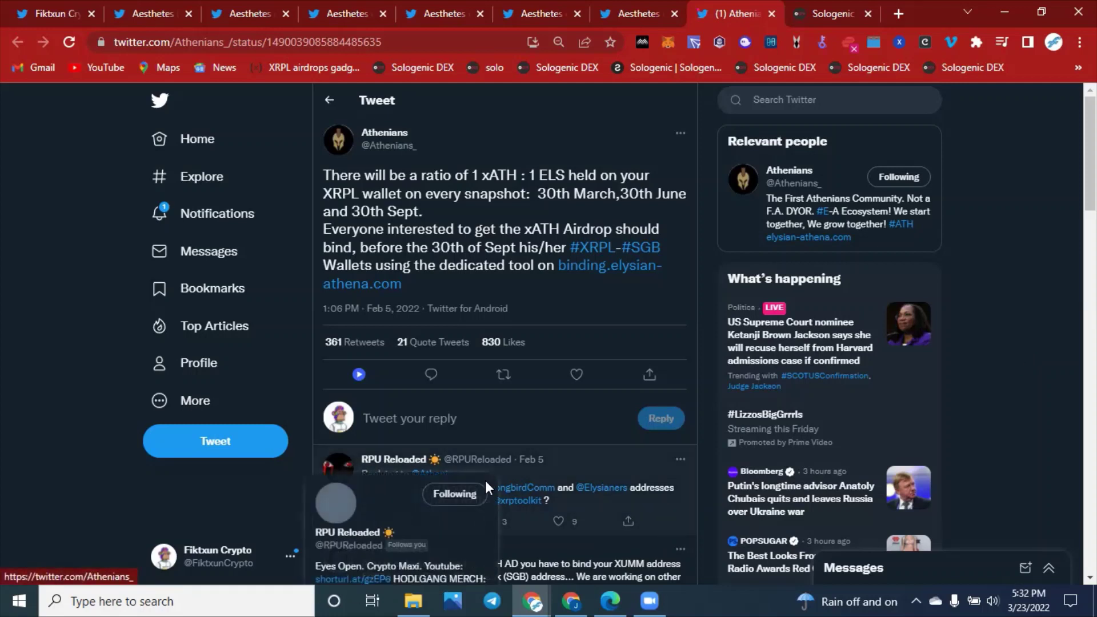
{"action": "left_click", "coordinate": [555, 522]}
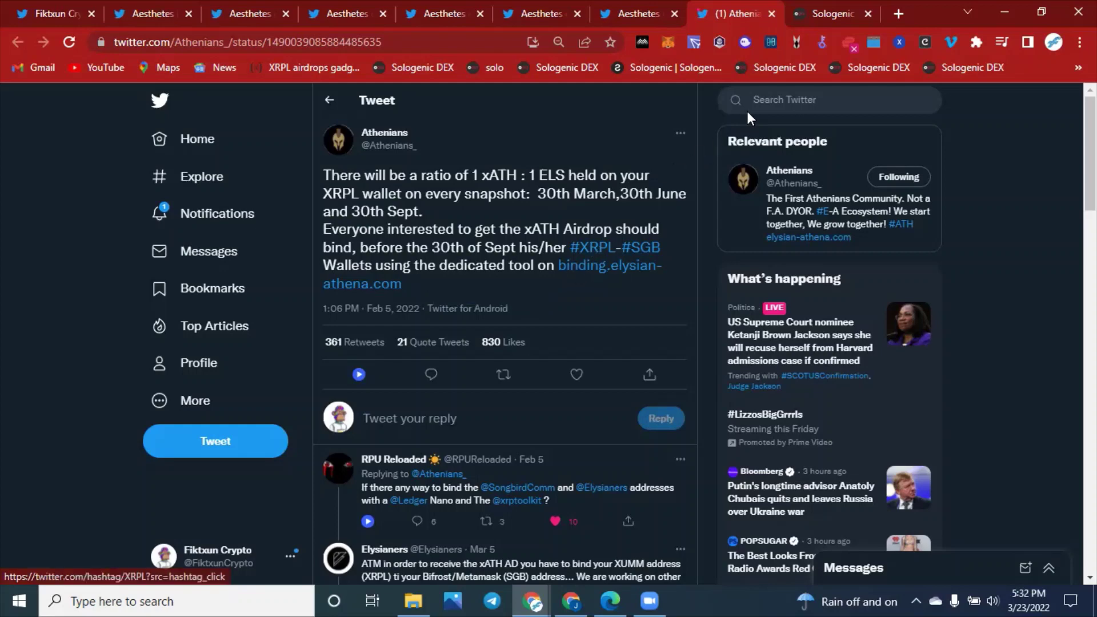
On the Sologenic DEX ELS/XRP chart, remove the volume pane and compress the price scale to 0.00–0.22.
{"action": "left_click", "coordinate": [806, 17]}
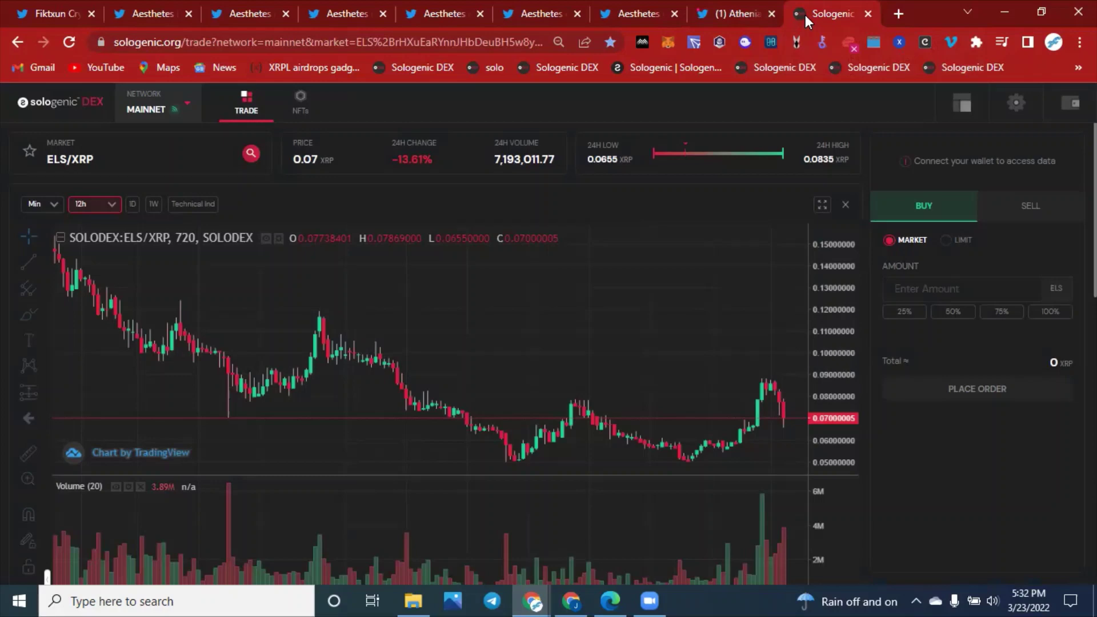
{"action": "left_click", "coordinate": [140, 487]}
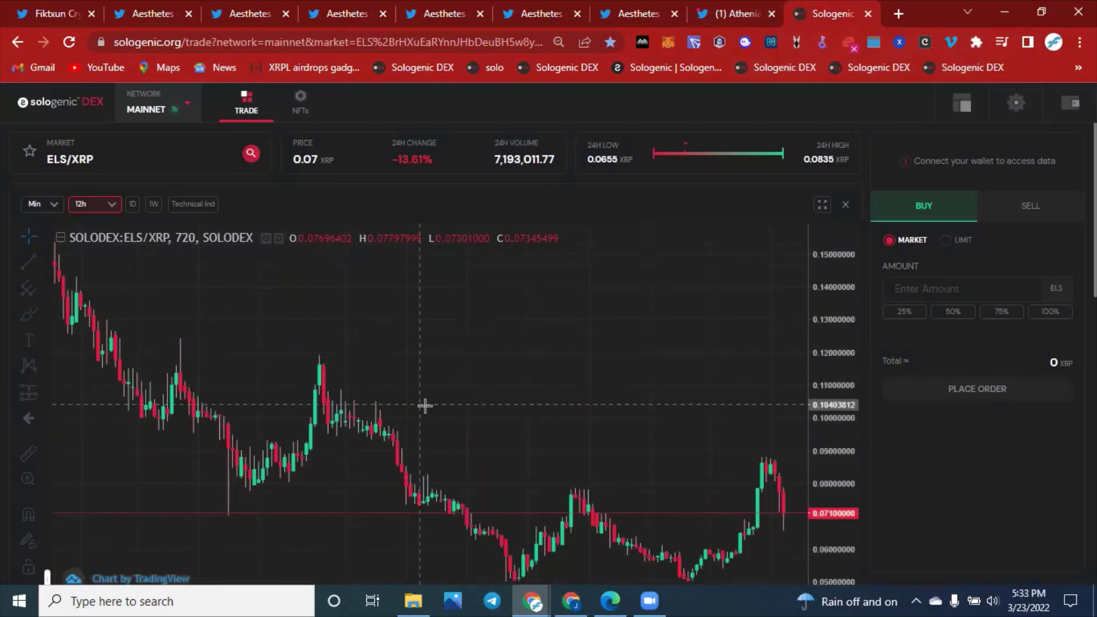
{"action": "left_click_drag", "start_coordinate": [823, 324], "coordinate": [823, 332]}
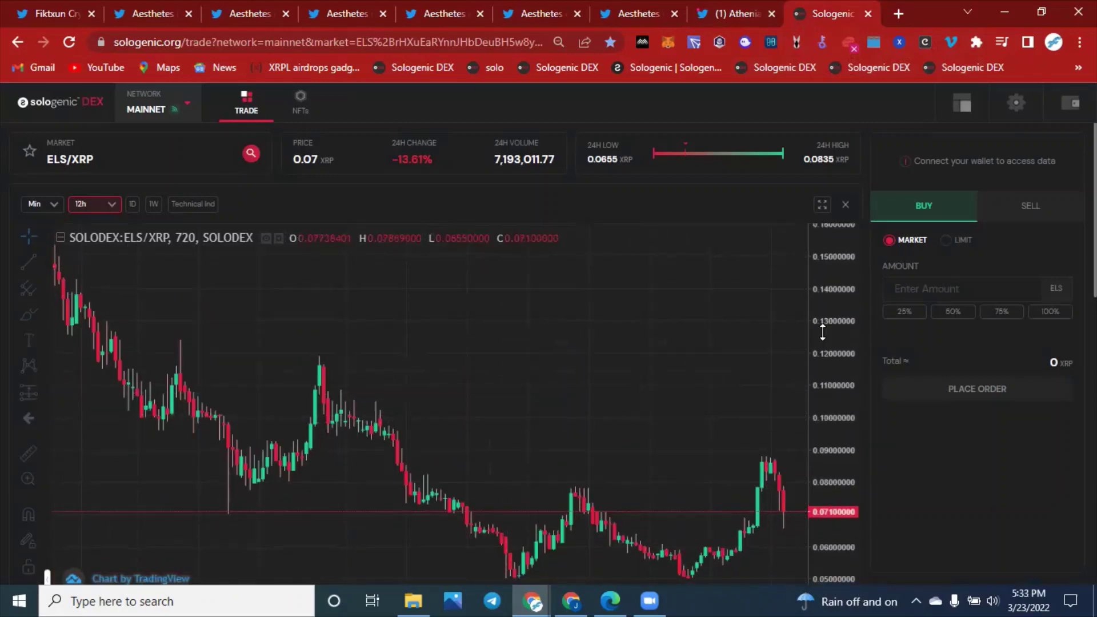
{"action": "scroll", "coordinate": [597, 396], "scroll_direction": "down", "scroll_amount": 5}
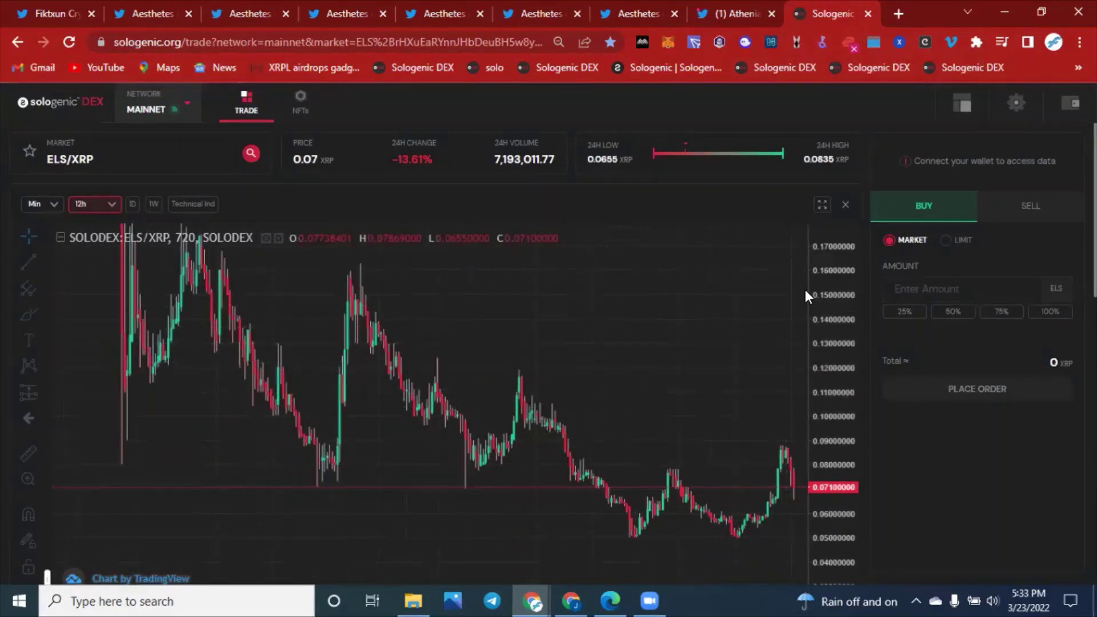
{"action": "left_click_drag", "start_coordinate": [805, 295], "coordinate": [541, 372]}
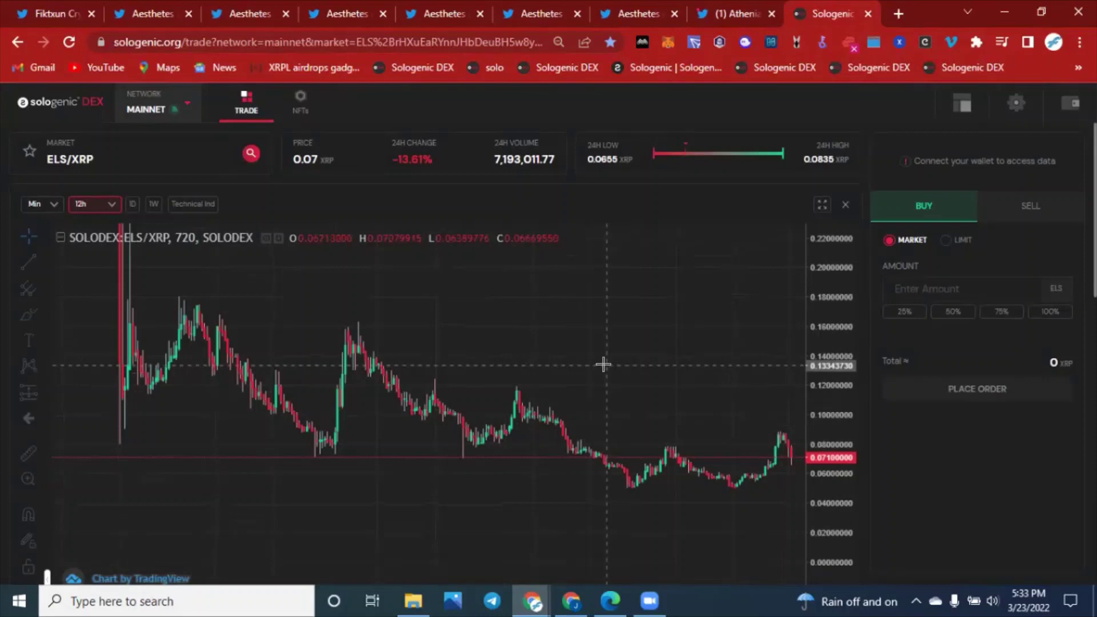
Pan and zoom the candlestick chart to frame the price history.
{"action": "left_click_drag", "start_coordinate": [766, 500], "coordinate": [755, 478]}
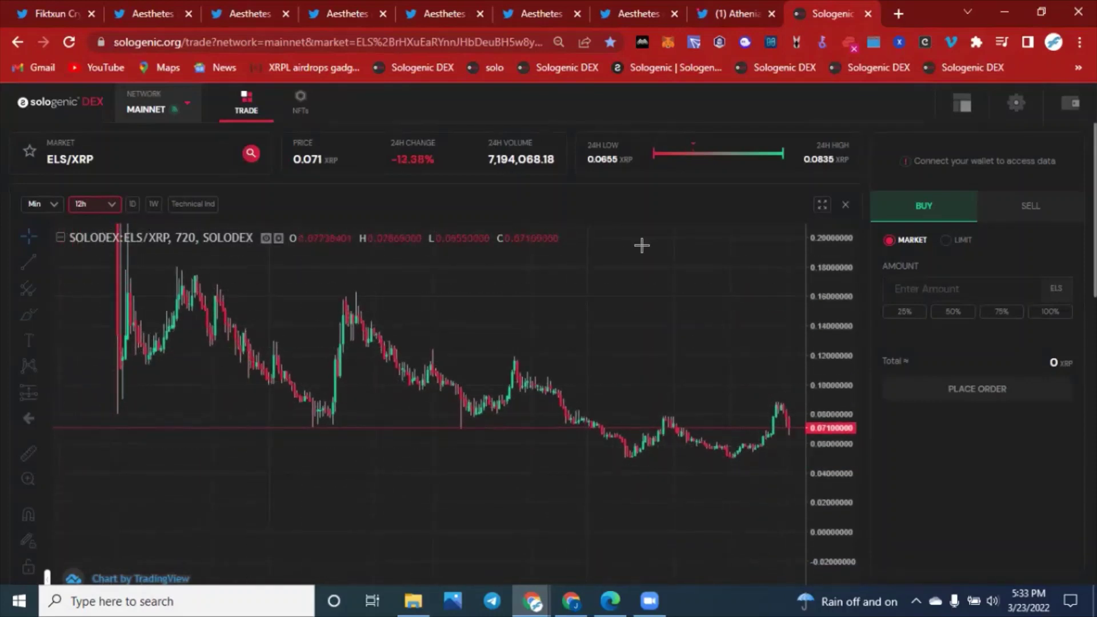
{"action": "scroll", "coordinate": [979, 469], "scroll_direction": "down", "scroll_amount": 3}
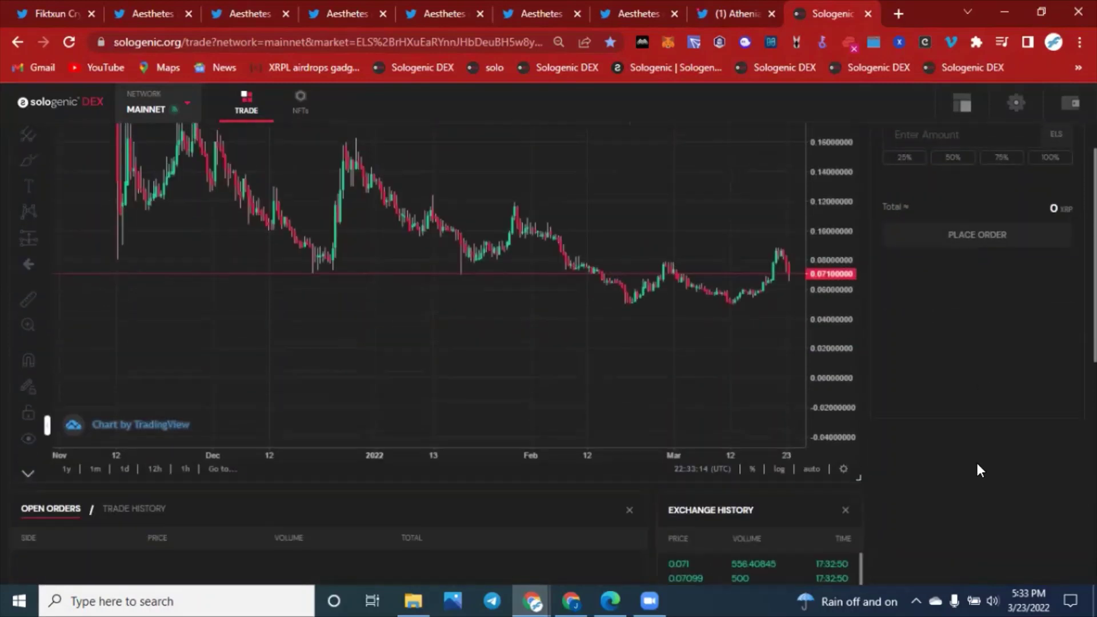
{"action": "scroll", "coordinate": [976, 460], "scroll_direction": "up", "scroll_amount": 3}
{"action": "scroll", "coordinate": [657, 400], "scroll_direction": "down", "scroll_amount": 2}
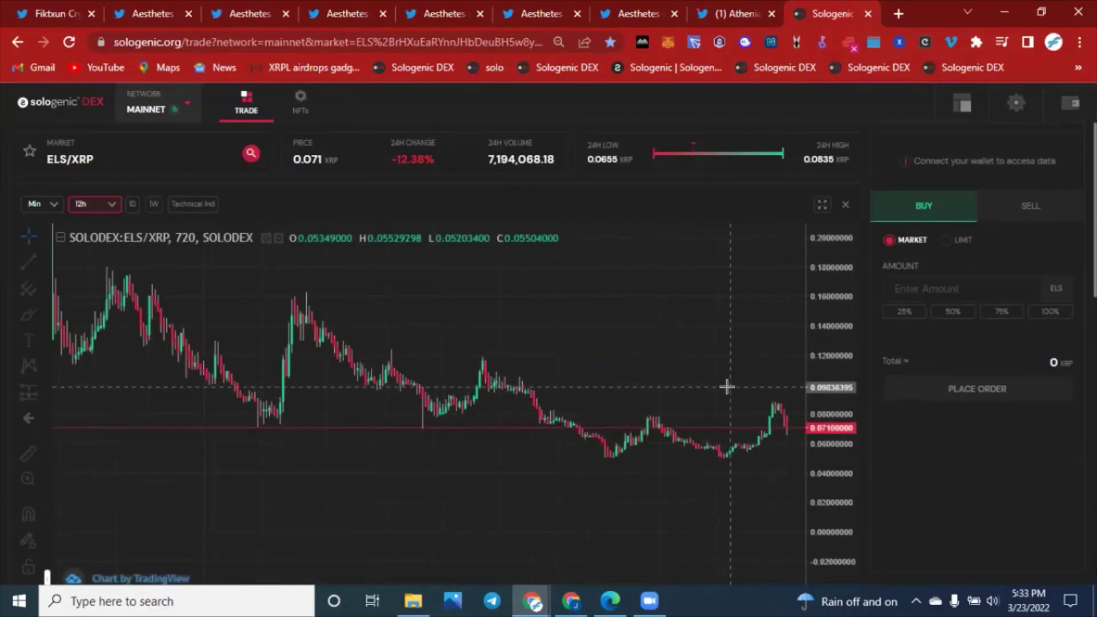
{"action": "scroll", "coordinate": [377, 460], "scroll_direction": "down", "scroll_amount": 1}
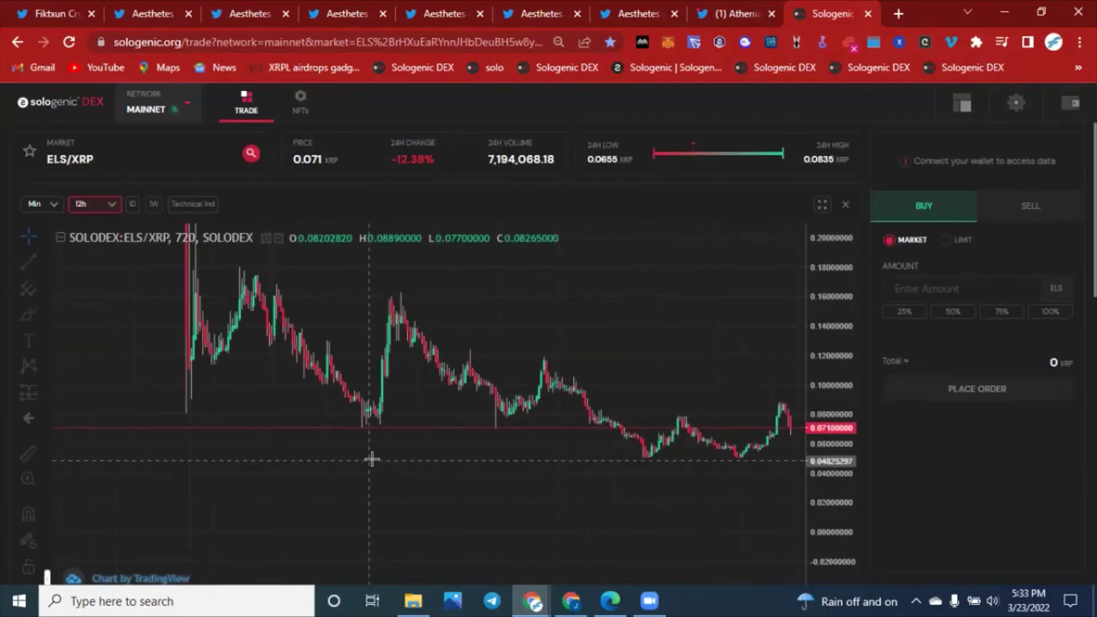
{"action": "scroll", "coordinate": [412, 464], "scroll_direction": "up", "scroll_amount": 1}
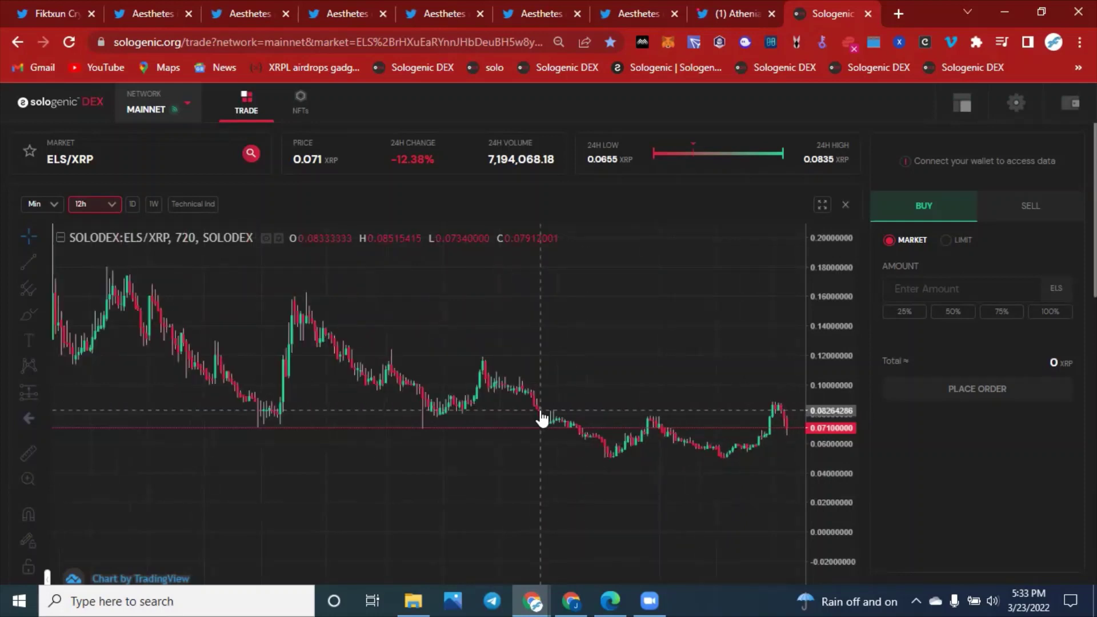
{"action": "scroll", "coordinate": [541, 419], "scroll_direction": "up", "scroll_amount": 1}
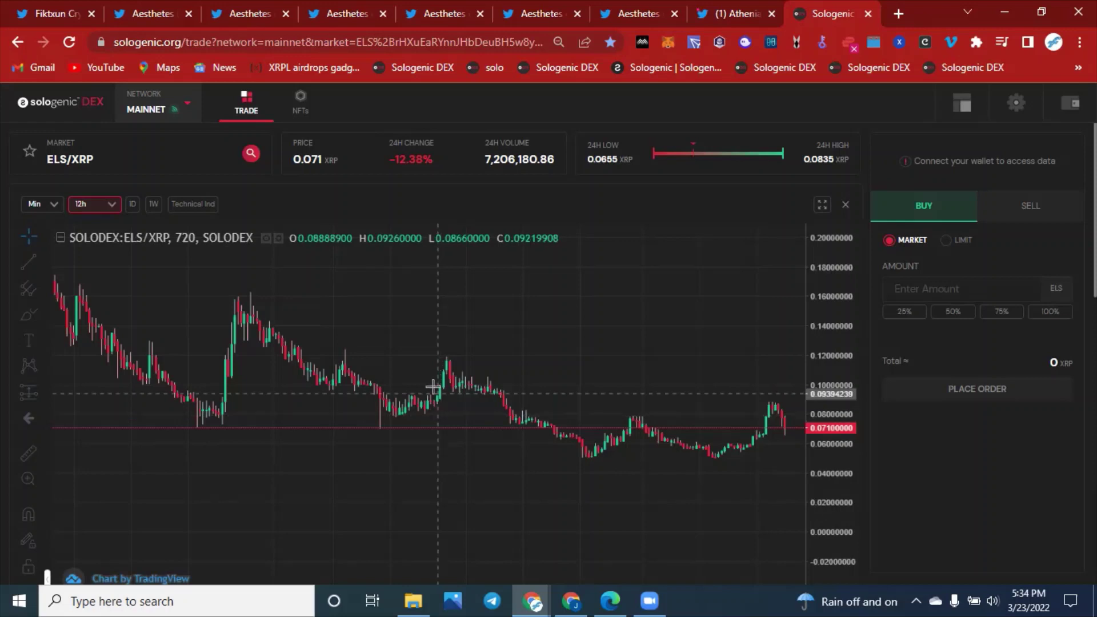
{"action": "scroll", "coordinate": [368, 321], "scroll_direction": "down", "scroll_amount": 2}
Switch to daily candles, widen the price range, and draw a horizontal line at about 0.0704.
{"action": "left_click", "coordinate": [131, 205]}
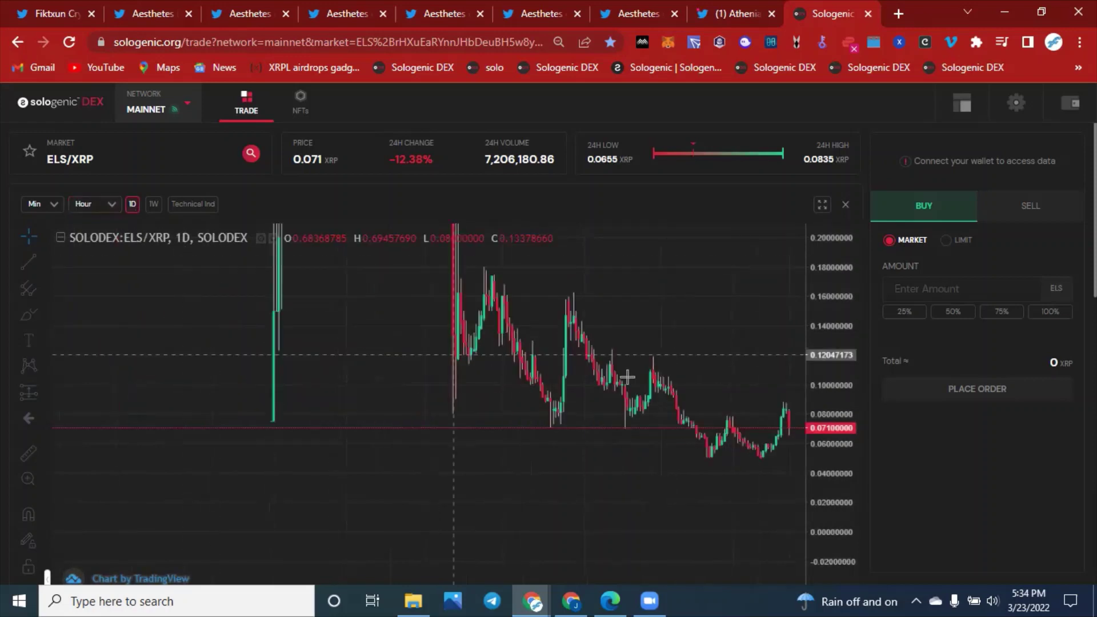
{"action": "left_click_drag", "start_coordinate": [837, 290], "coordinate": [835, 446]}
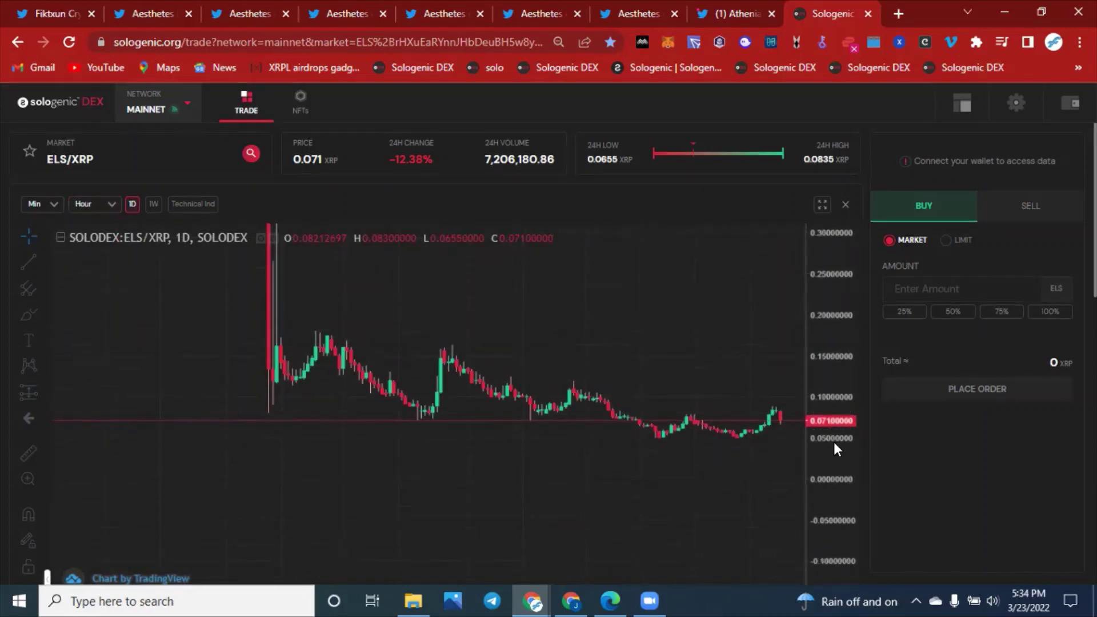
{"action": "left_click", "coordinate": [43, 265]}
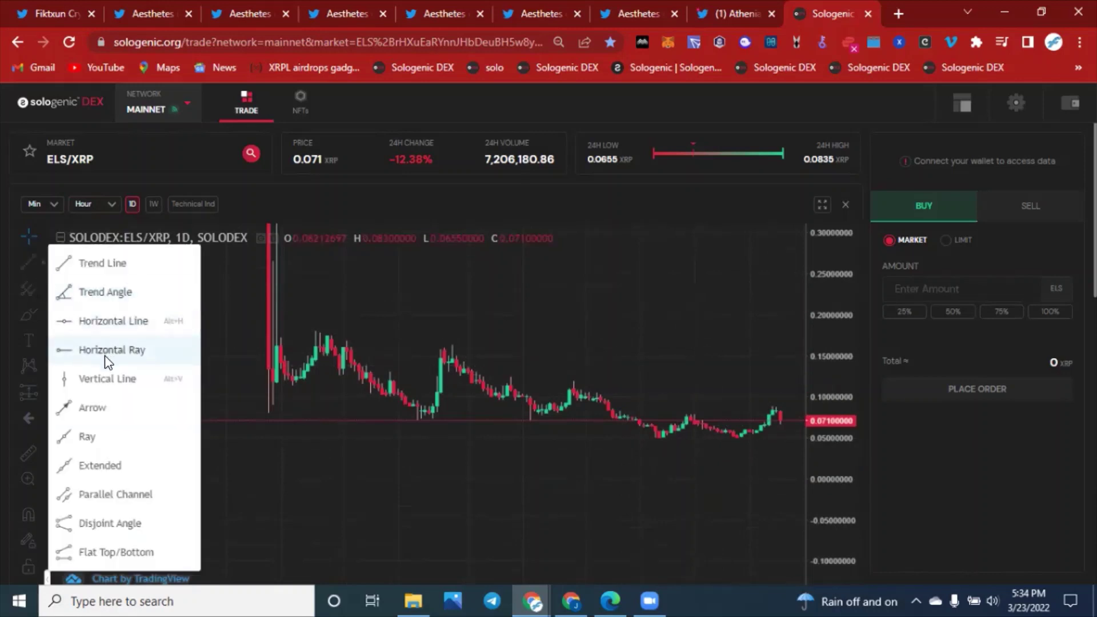
{"action": "left_click", "coordinate": [81, 318]}
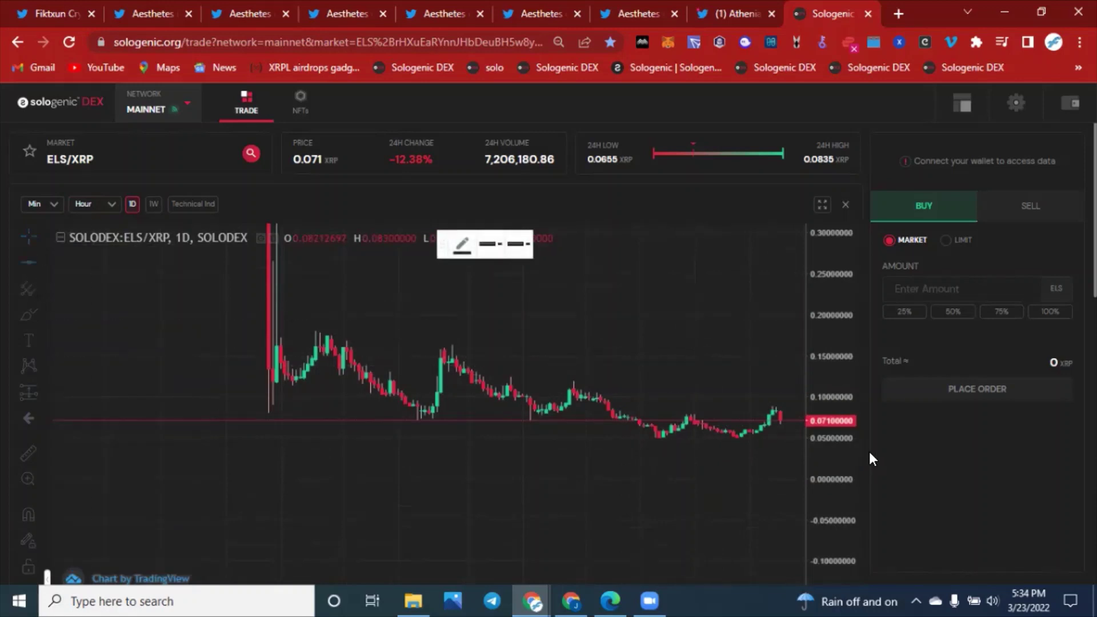
{"action": "left_click", "coordinate": [780, 420]}
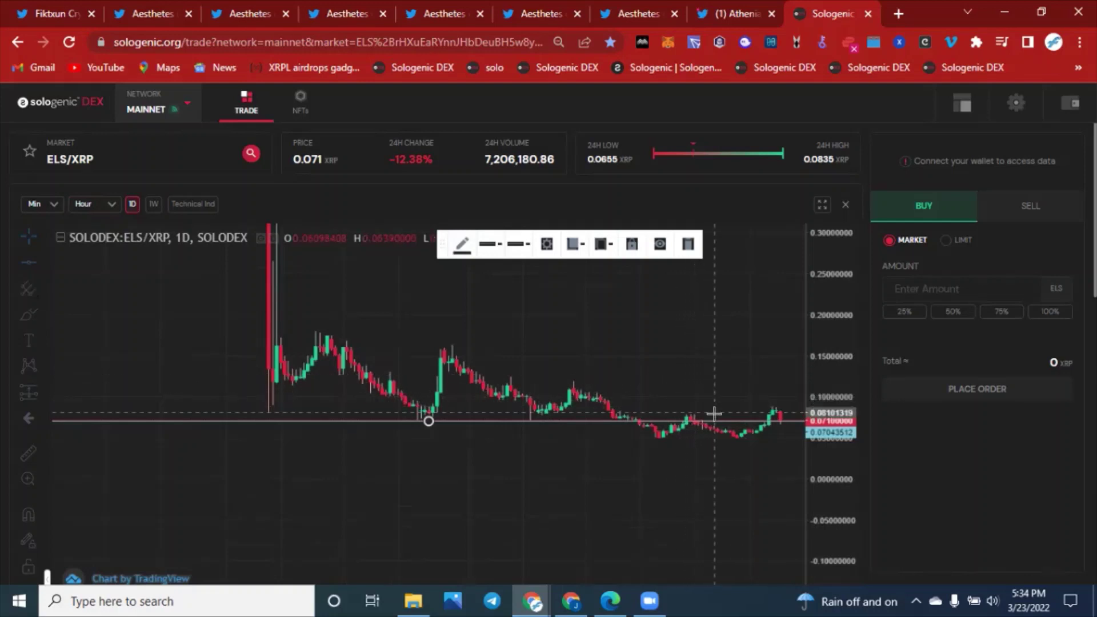
{"action": "left_click", "coordinate": [735, 446]}
Add horizontal lines at about 0.0510, 0.1189 and 0.1630 XRP.
{"action": "left_click", "coordinate": [29, 262]}
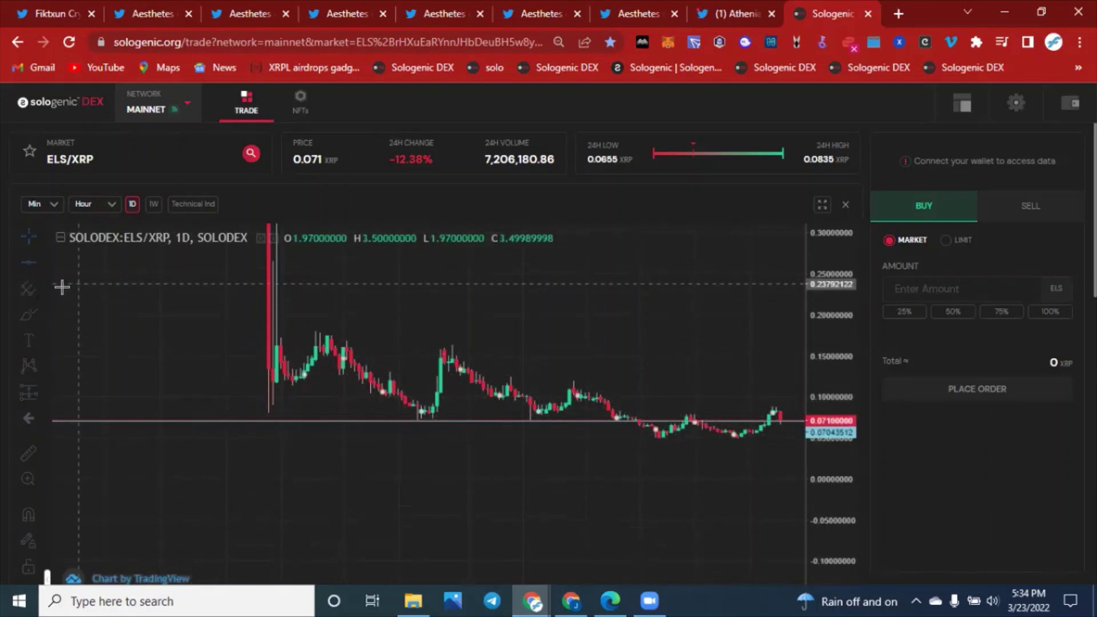
{"action": "left_click", "coordinate": [720, 437]}
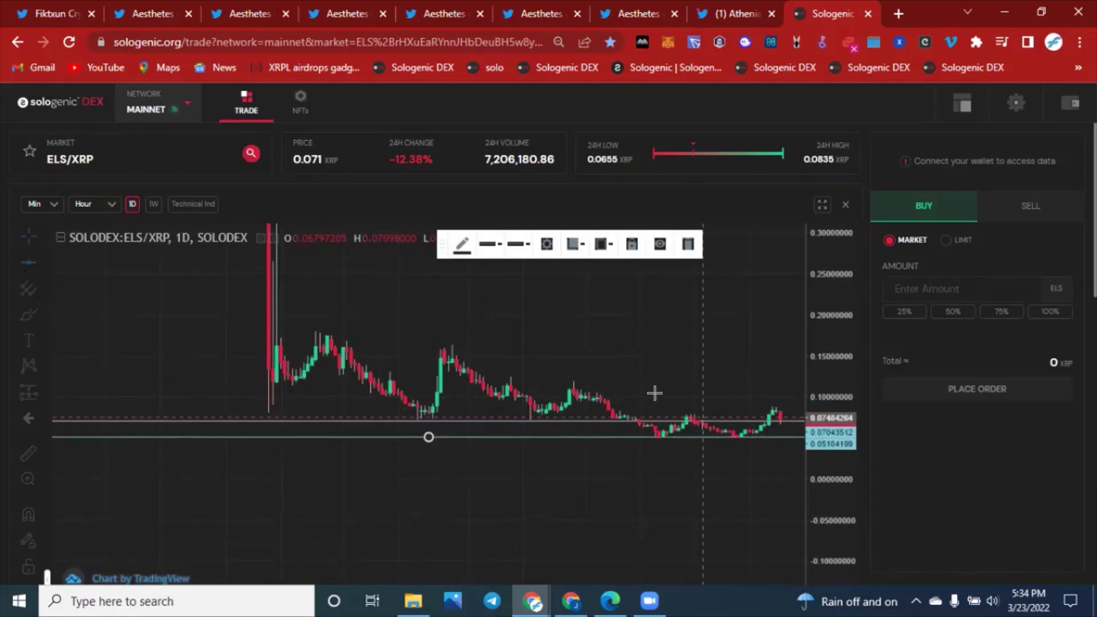
{"action": "left_click", "coordinate": [606, 393]}
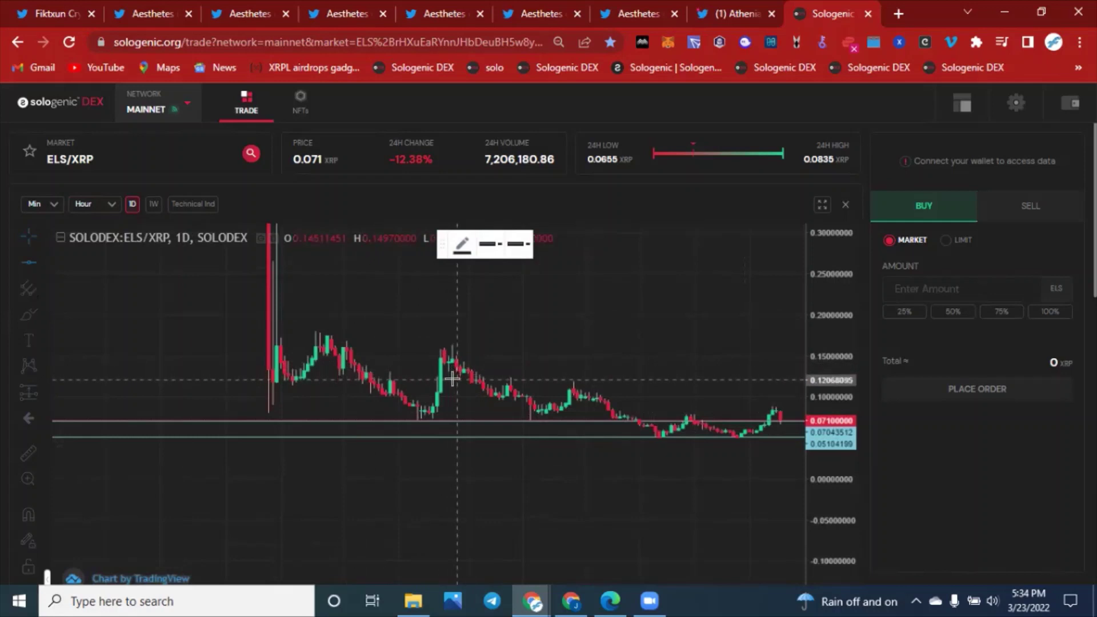
{"action": "left_click", "coordinate": [429, 381]}
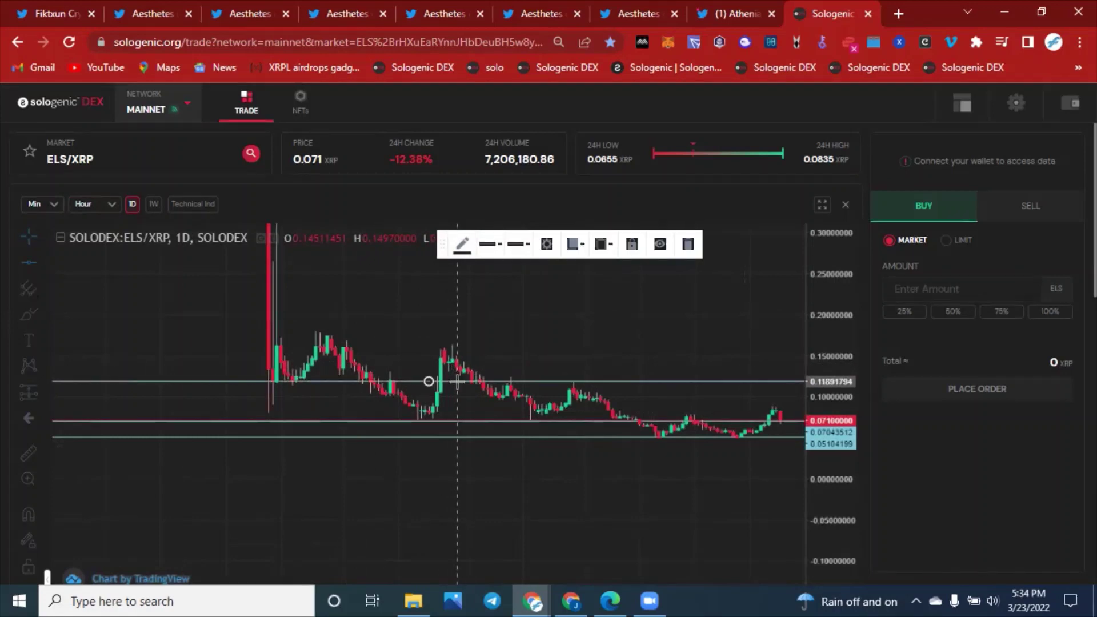
{"action": "left_click", "coordinate": [258, 345]}
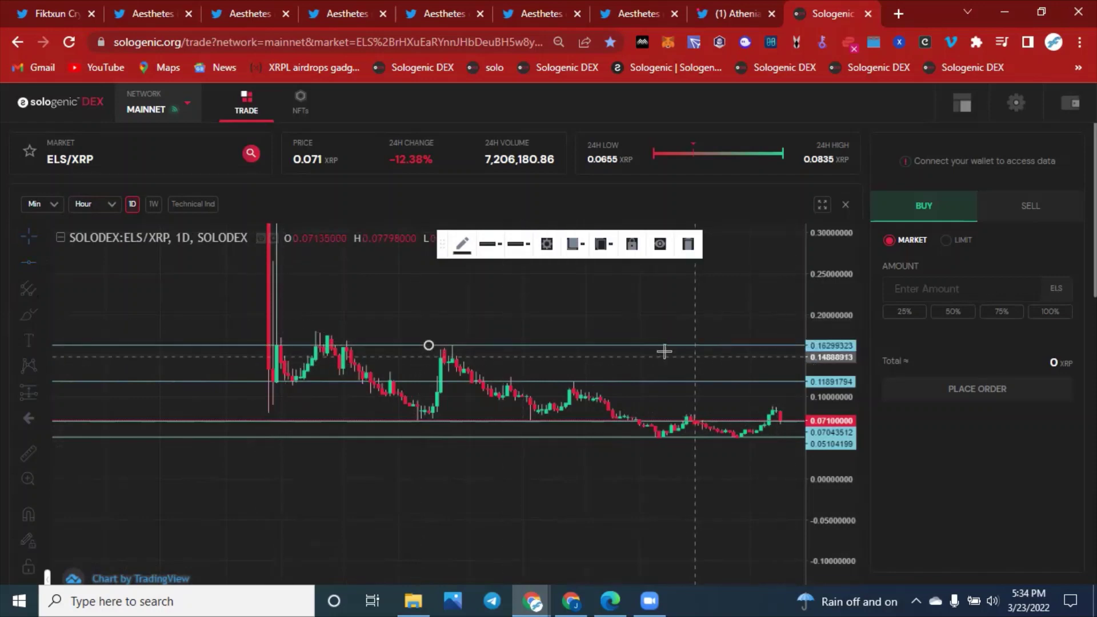
{"action": "left_click", "coordinate": [727, 438]}
{"action": "scroll", "coordinate": [766, 444], "scroll_direction": "up", "scroll_amount": 3}
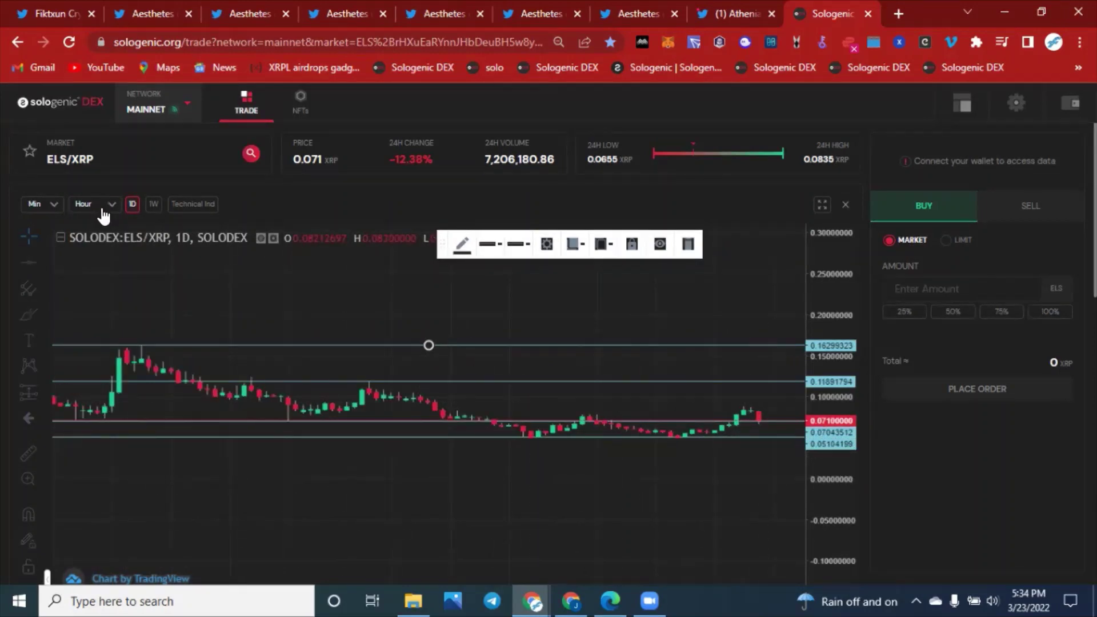
Switch the ELS/XRP chart to 12h candles and shift them left to leave room on the right.
{"action": "scroll", "coordinate": [103, 215], "scroll_direction": "down", "scroll_amount": 4}
{"action": "scroll", "coordinate": [1017, 477], "scroll_direction": "up", "scroll_amount": 4}
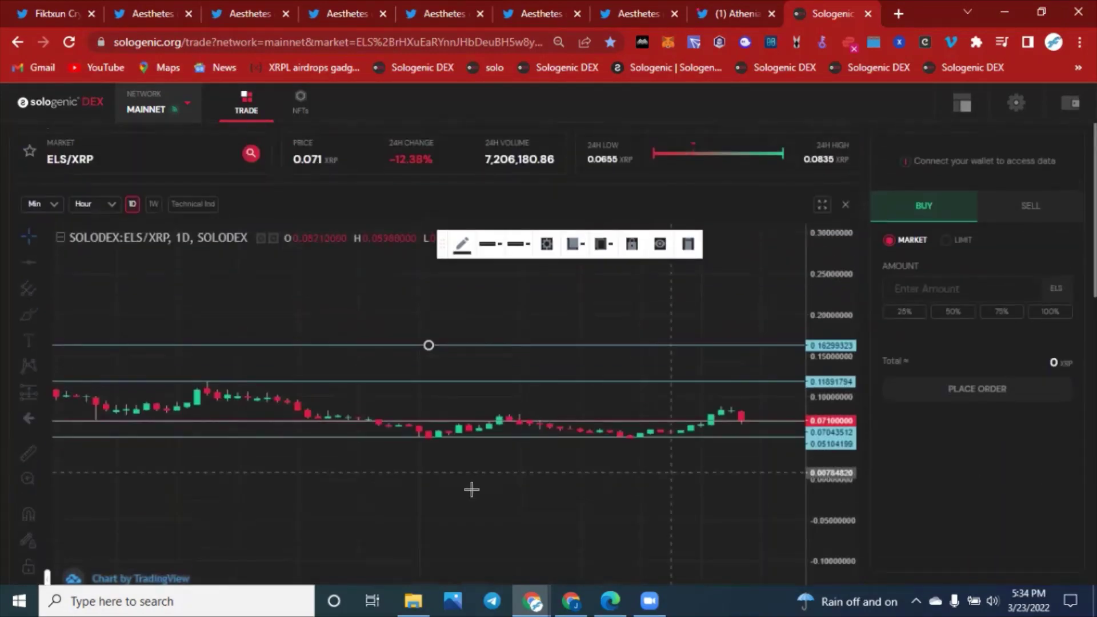
{"action": "scroll", "coordinate": [470, 486], "scroll_direction": "down", "scroll_amount": 5}
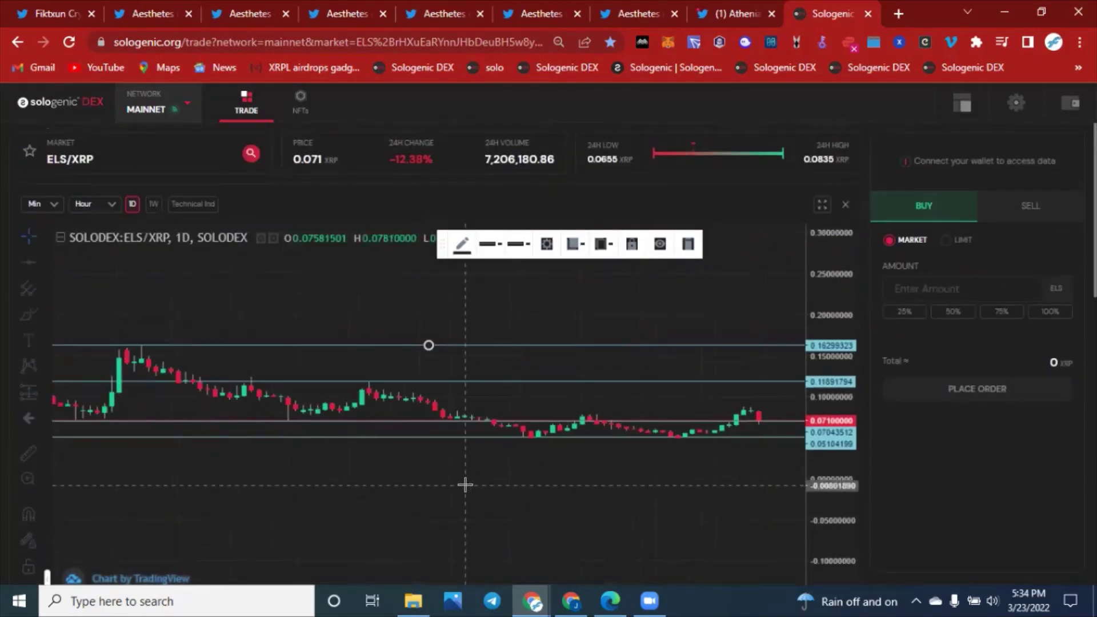
{"action": "left_click", "coordinate": [110, 205]}
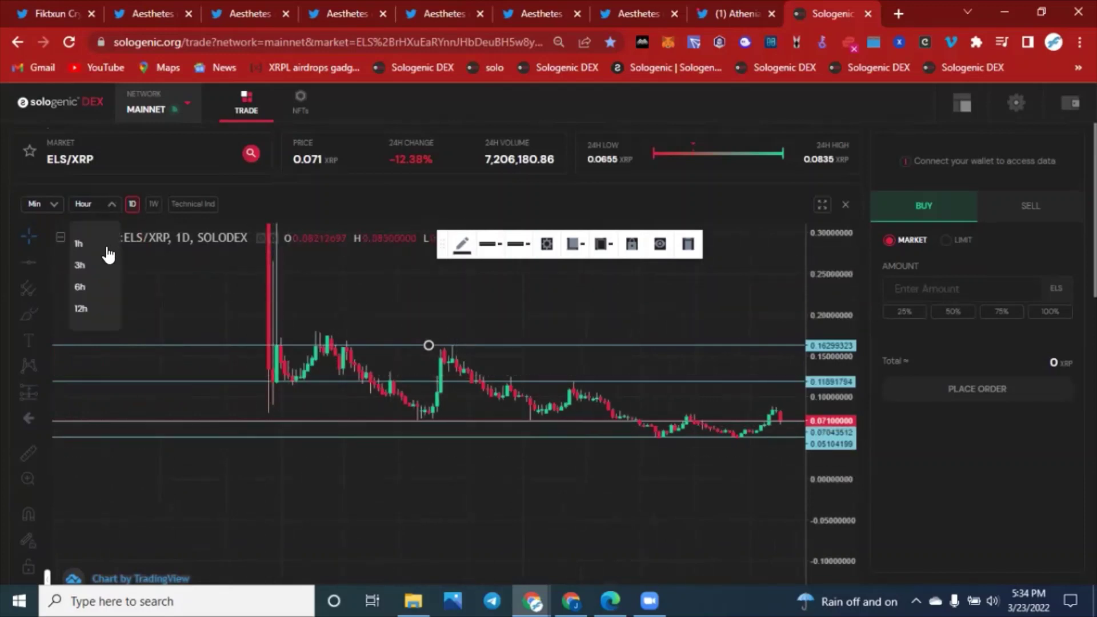
{"action": "left_click", "coordinate": [80, 311]}
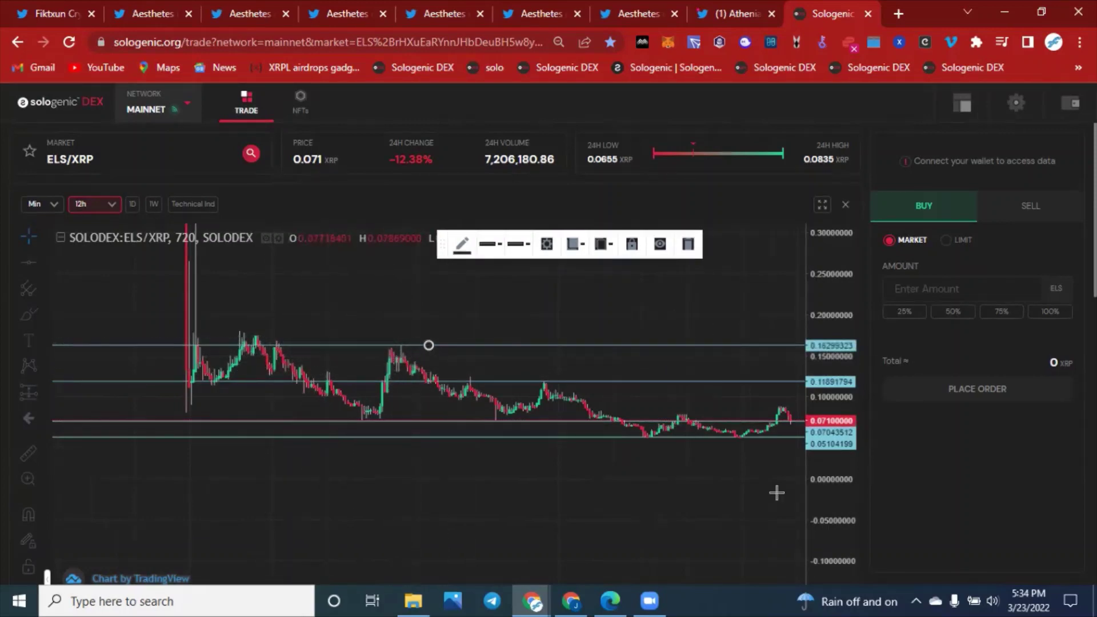
{"action": "left_click_drag", "start_coordinate": [725, 492], "coordinate": [624, 488]}
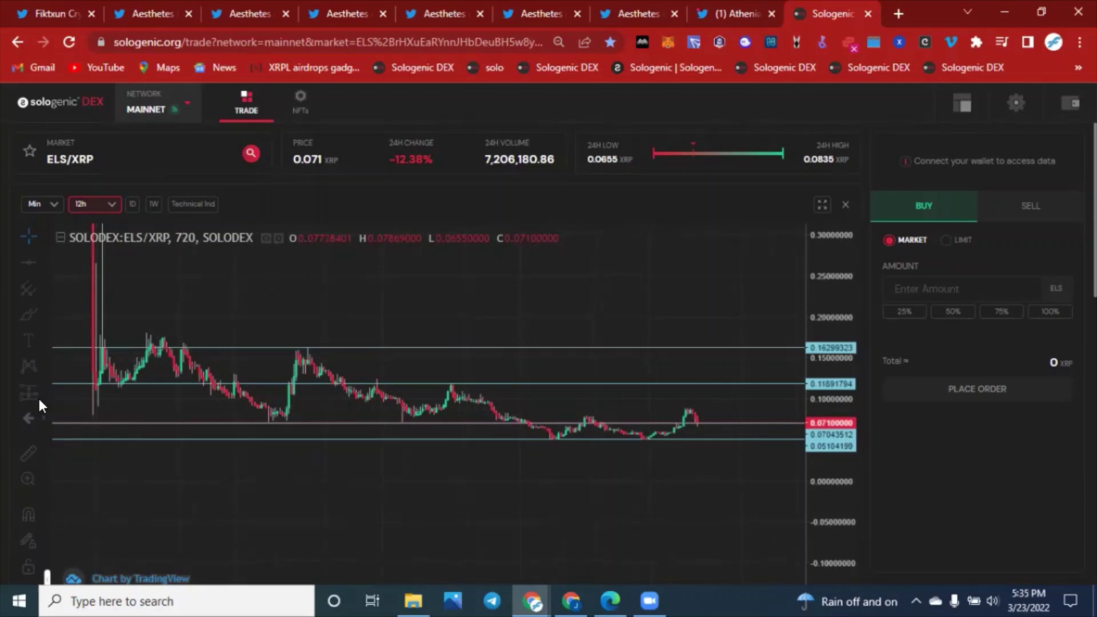
Pick Fib Retracement from the pitchfork/Gann/Fib tools and stretch the price scale wider.
{"action": "scroll", "coordinate": [31, 413], "scroll_direction": "down", "scroll_amount": 3}
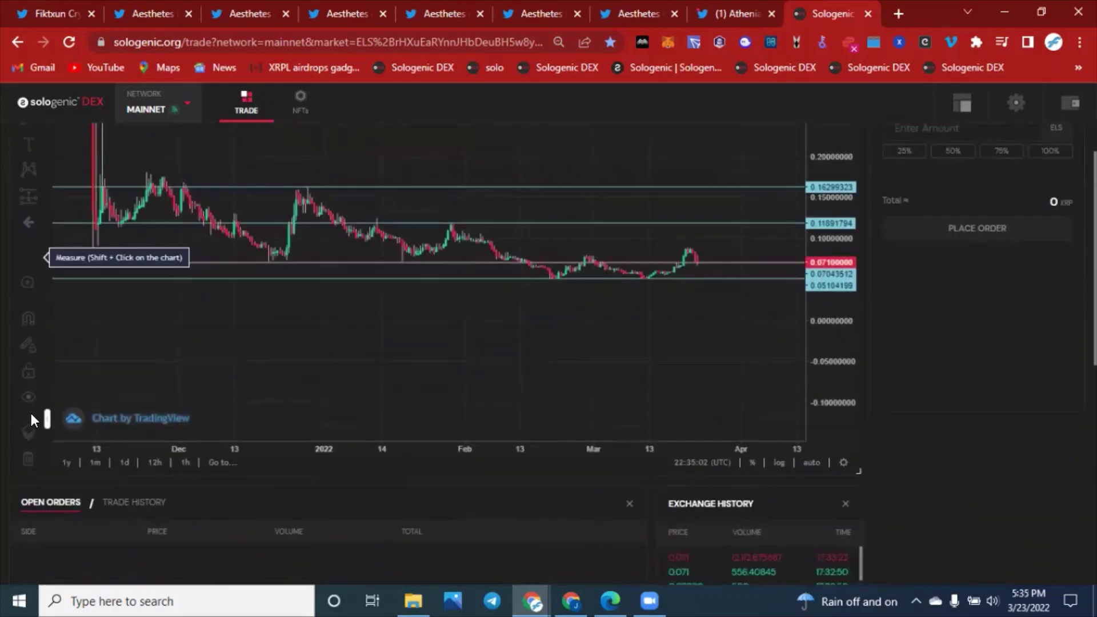
{"action": "scroll", "coordinate": [85, 449], "scroll_direction": "up", "scroll_amount": 2}
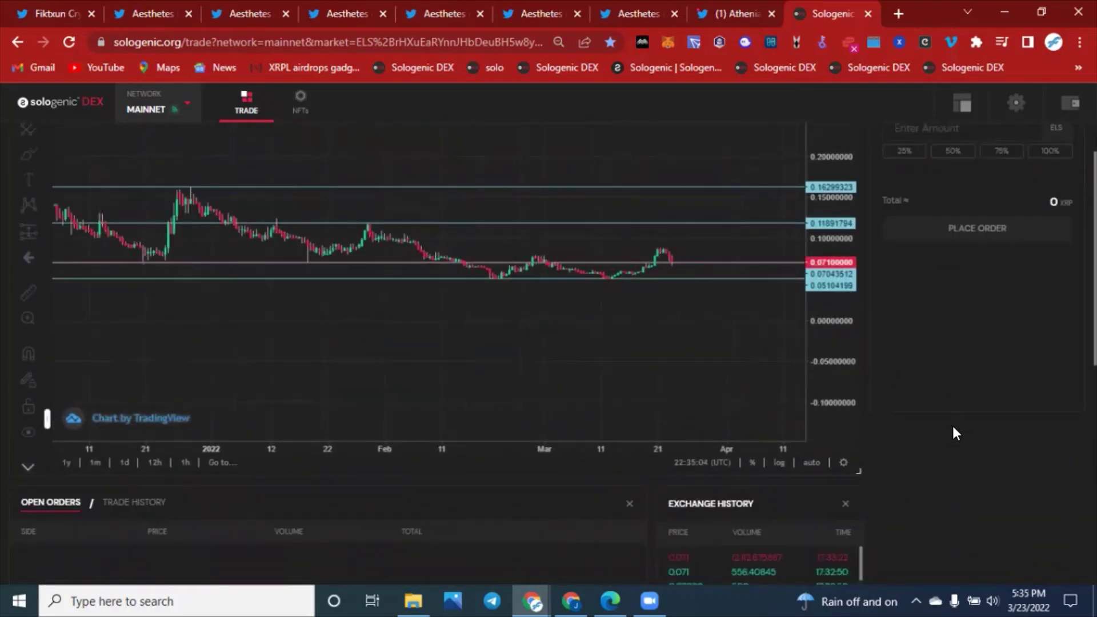
{"action": "scroll", "coordinate": [949, 452], "scroll_direction": "up", "scroll_amount": 2}
{"action": "scroll", "coordinate": [560, 406], "scroll_direction": "down", "scroll_amount": 1}
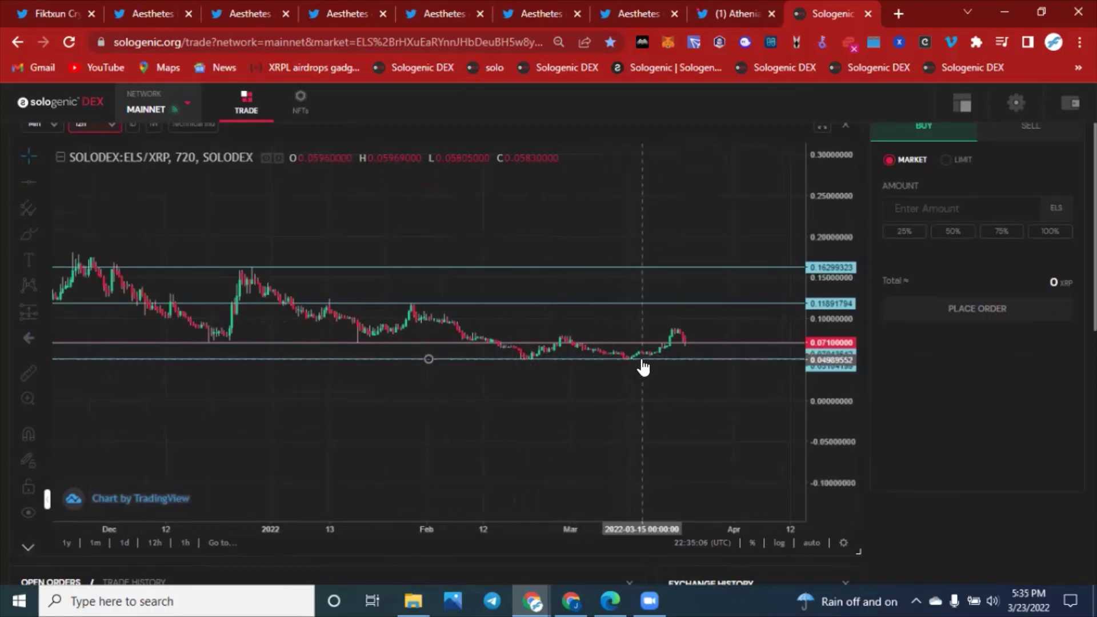
{"action": "scroll", "coordinate": [549, 379], "scroll_direction": "down", "scroll_amount": 2}
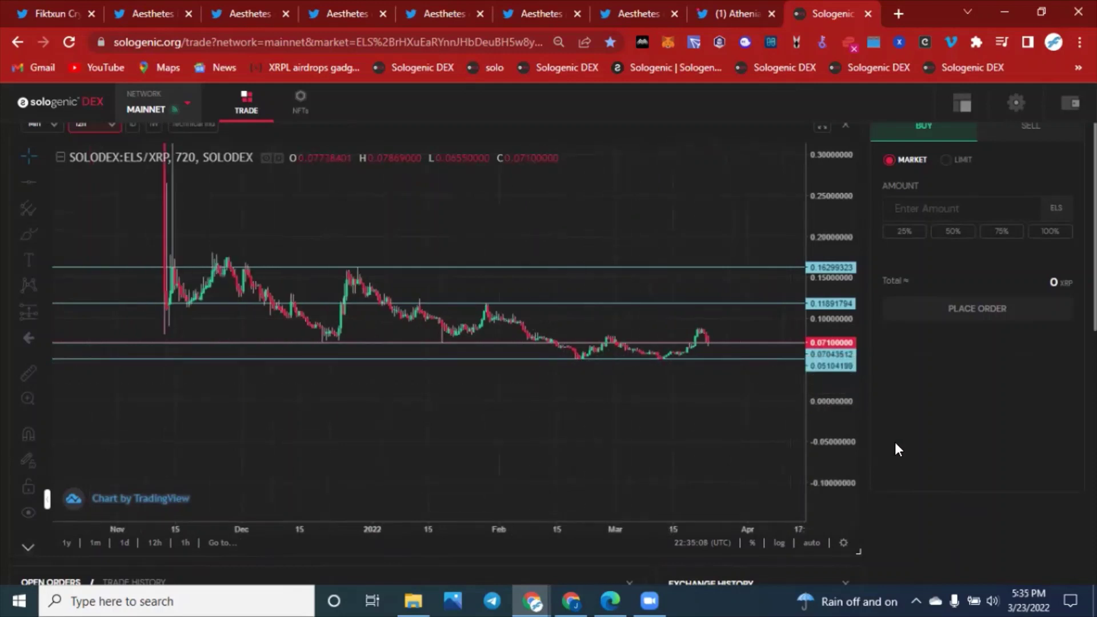
{"action": "left_click", "coordinate": [36, 208]}
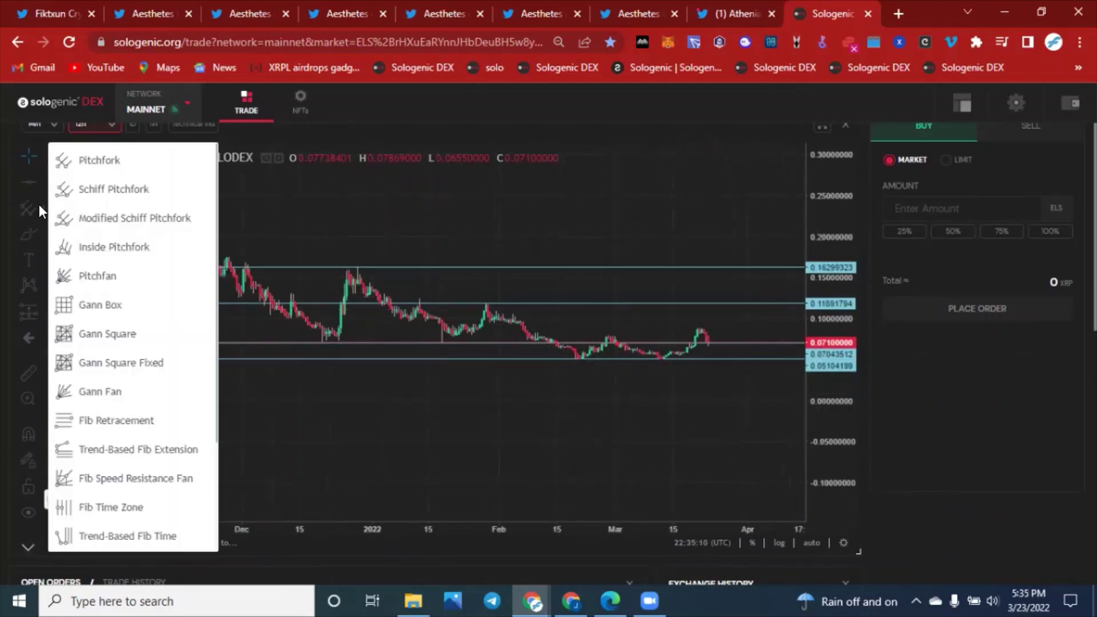
{"action": "left_click", "coordinate": [81, 419]}
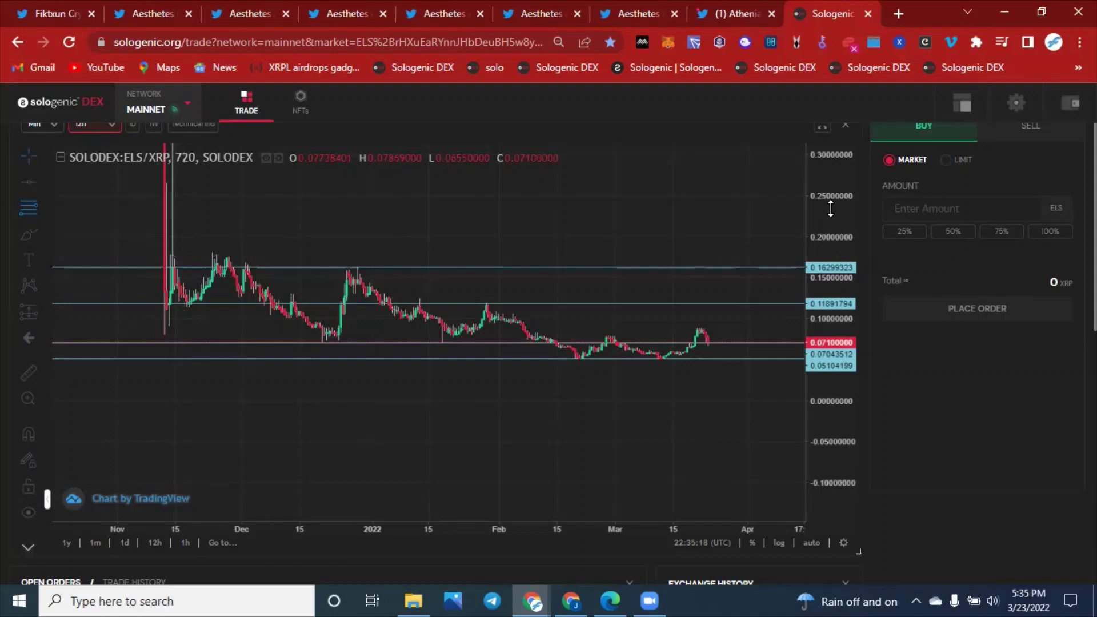
{"action": "left_click_drag", "start_coordinate": [831, 209], "coordinate": [831, 235]}
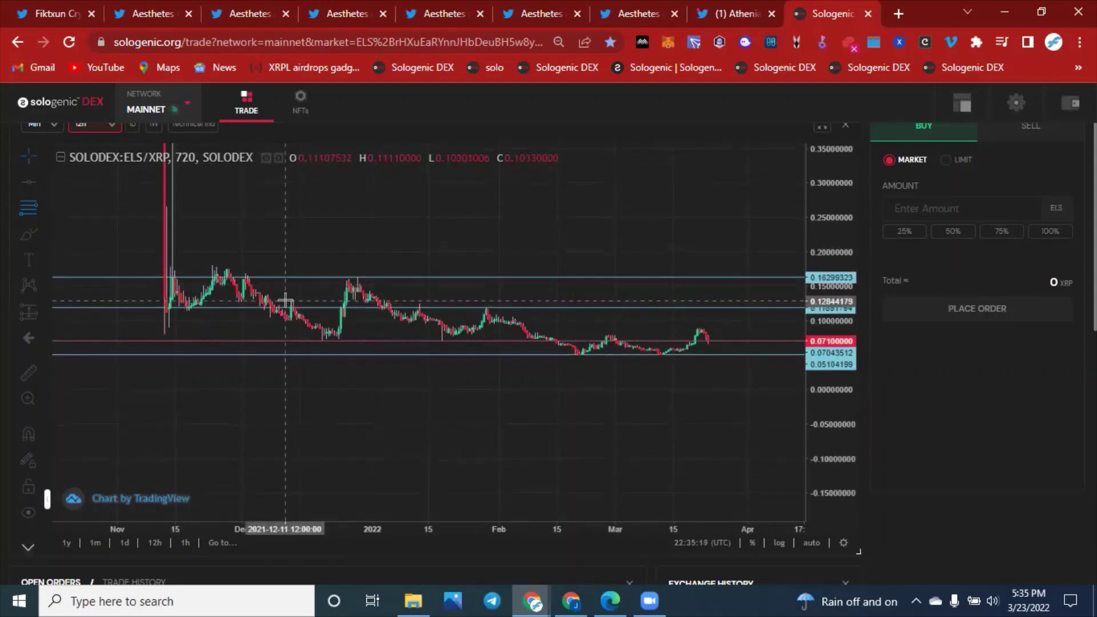
Draw a Fib retracement from the 0.1778 November high to the 0.0487 low, stretching the price scale.
{"action": "left_click", "coordinate": [209, 267]}
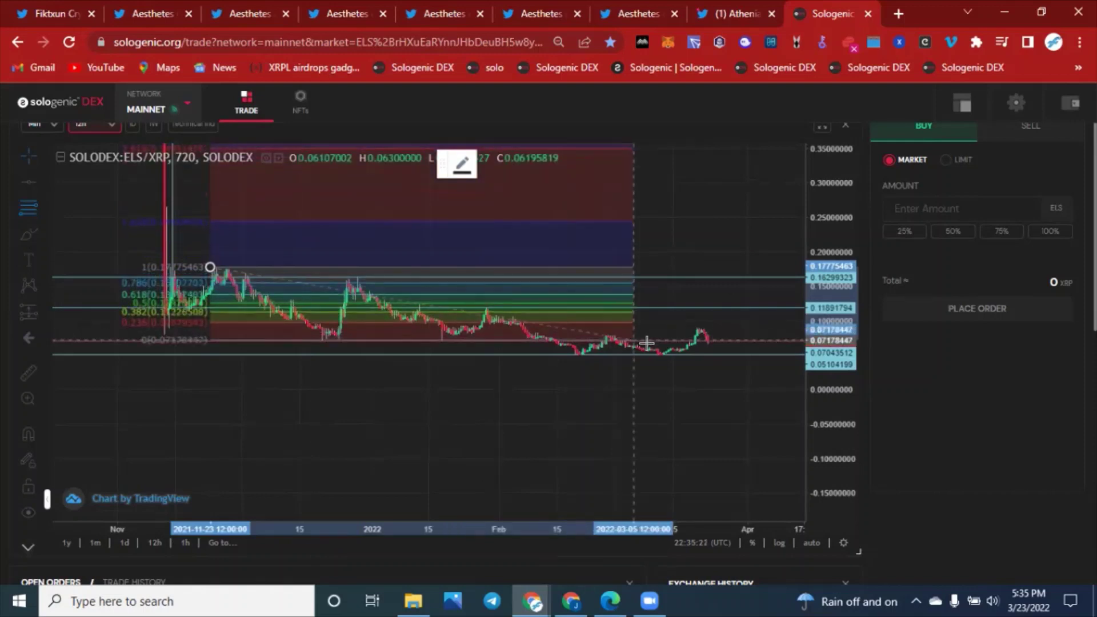
{"action": "left_click", "coordinate": [712, 355]}
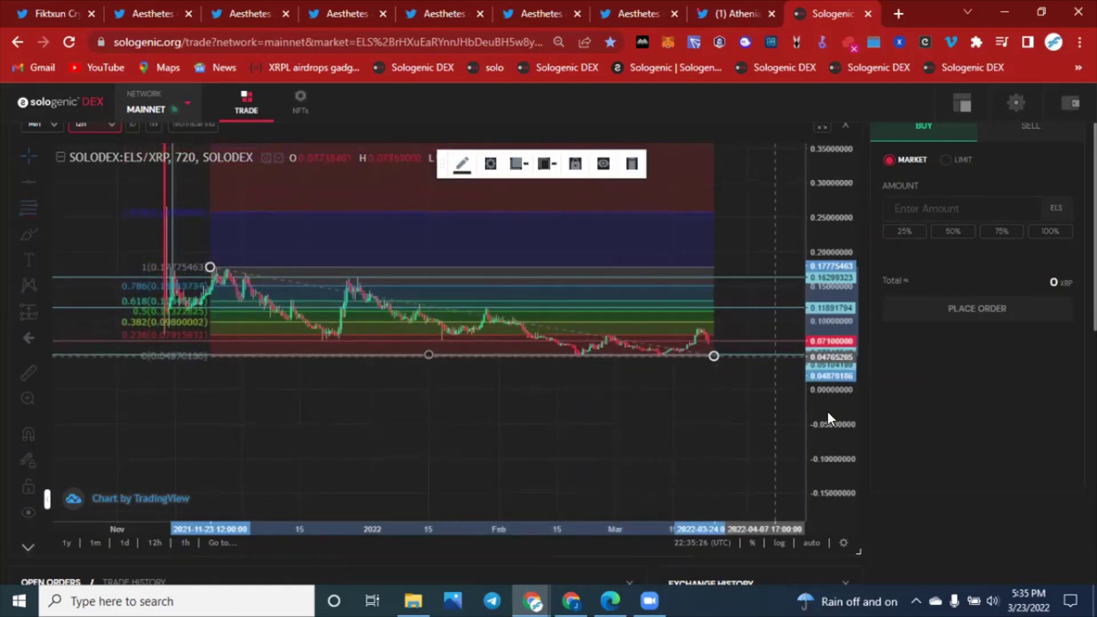
{"action": "left_click_drag", "start_coordinate": [828, 413], "coordinate": [836, 329]}
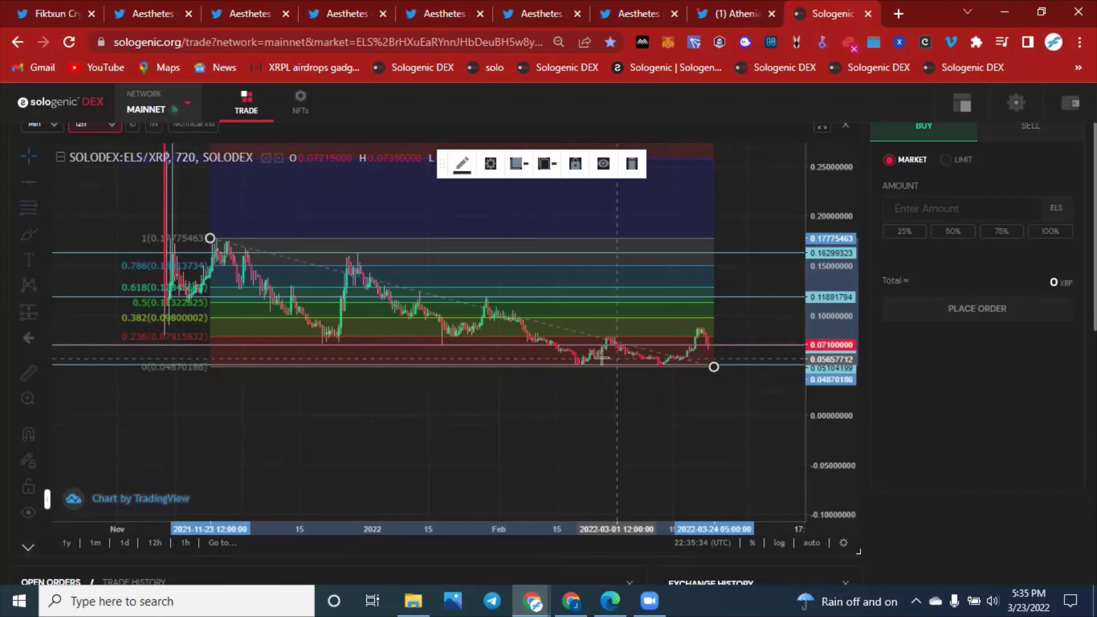
{"action": "scroll", "coordinate": [604, 356], "scroll_direction": "up", "scroll_amount": 1}
{"action": "scroll", "coordinate": [604, 363], "scroll_direction": "up", "scroll_amount": 1}
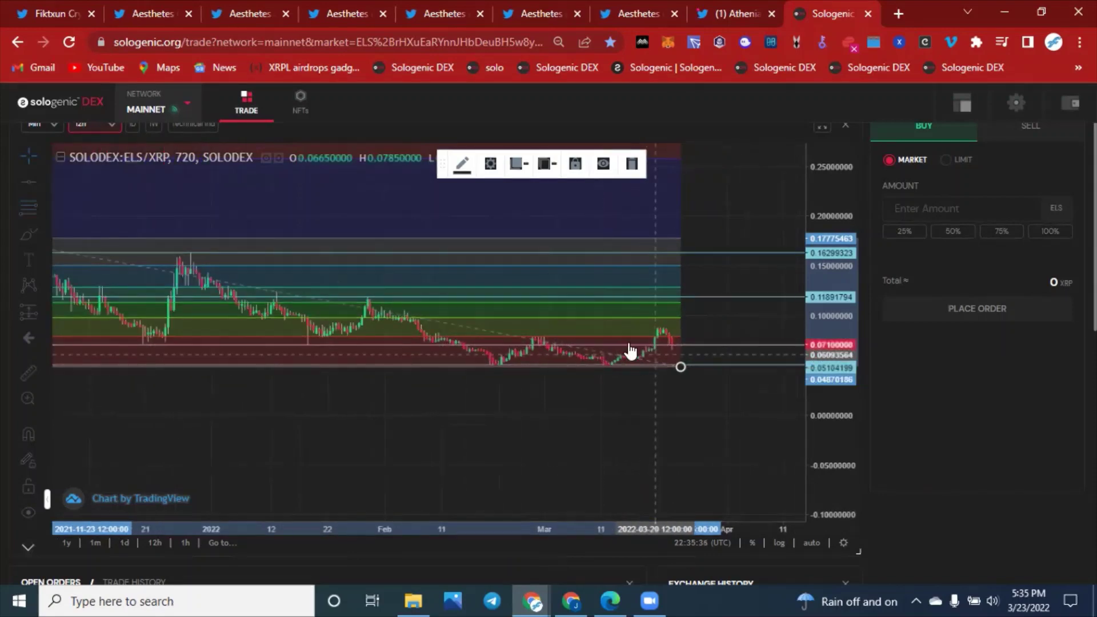
{"action": "scroll", "coordinate": [656, 356], "scroll_direction": "down", "scroll_amount": 1}
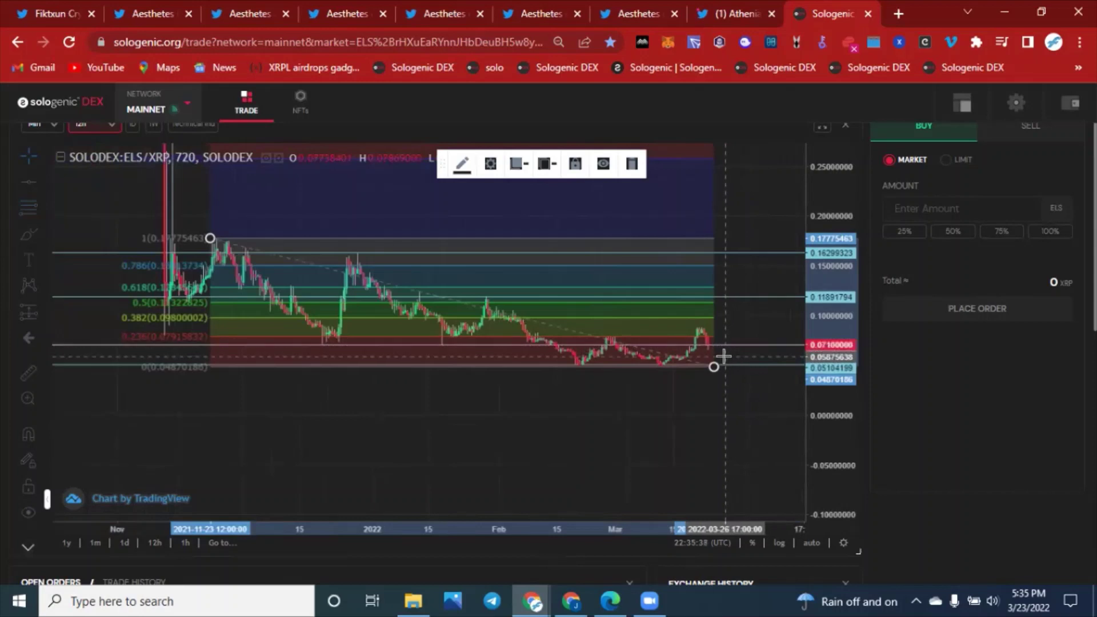
{"action": "mouse_move", "coordinate": [726, 347]}
{"action": "left_mouse_down"}
{"action": "mouse_move", "coordinate": [731, 313]}
{"action": "mouse_move", "coordinate": [737, 366]}
{"action": "left_mouse_up"}
{"action": "scroll", "coordinate": [737, 372], "scroll_direction": "up", "scroll_amount": 2}
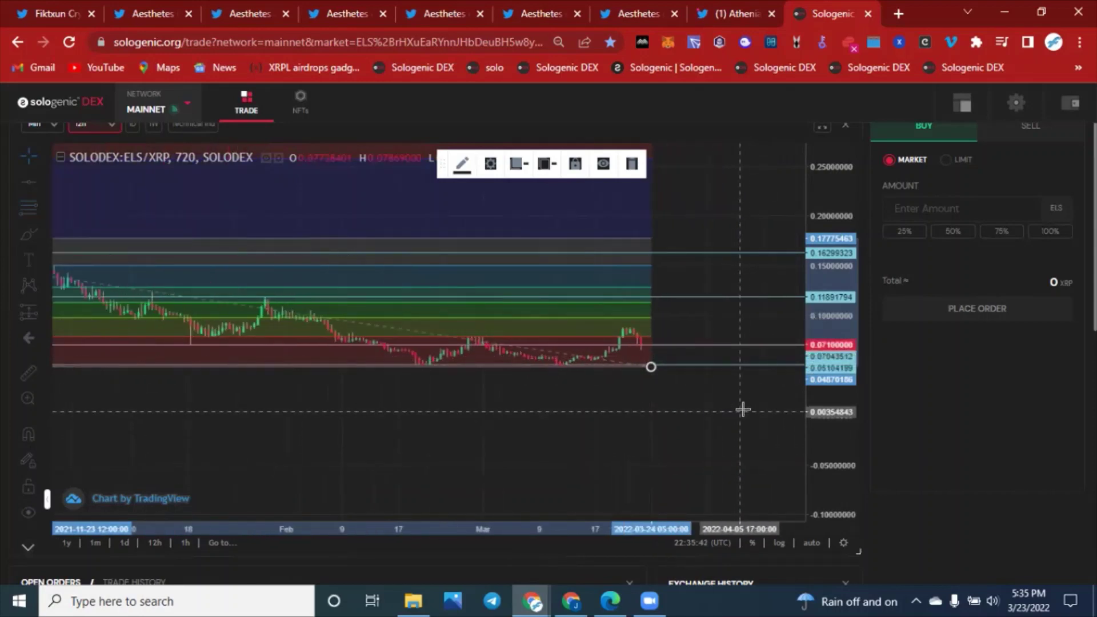
{"action": "scroll", "coordinate": [914, 455], "scroll_direction": "up", "scroll_amount": 2}
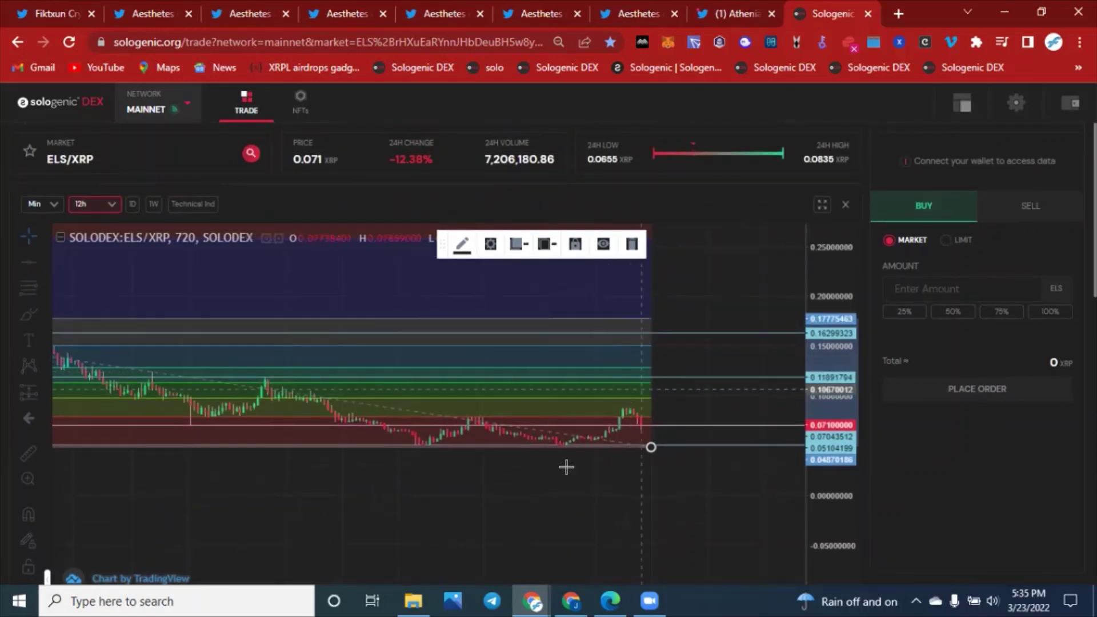
Change the ELS/XRP chart interval from 12h to 1h candles.
{"action": "left_click", "coordinate": [112, 205]}
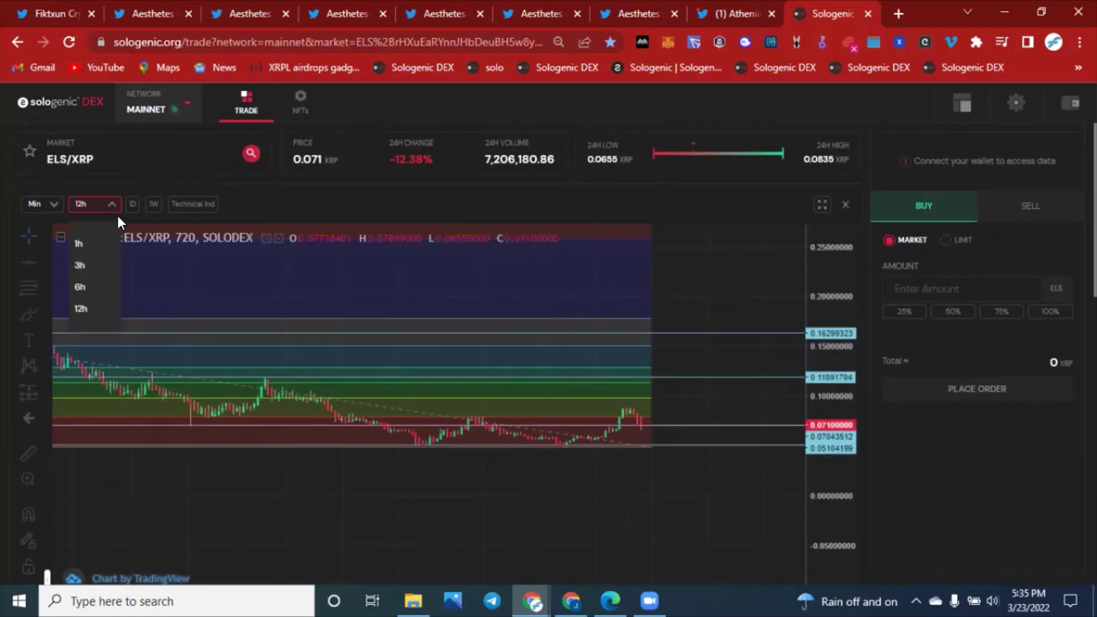
{"action": "left_click", "coordinate": [81, 245]}
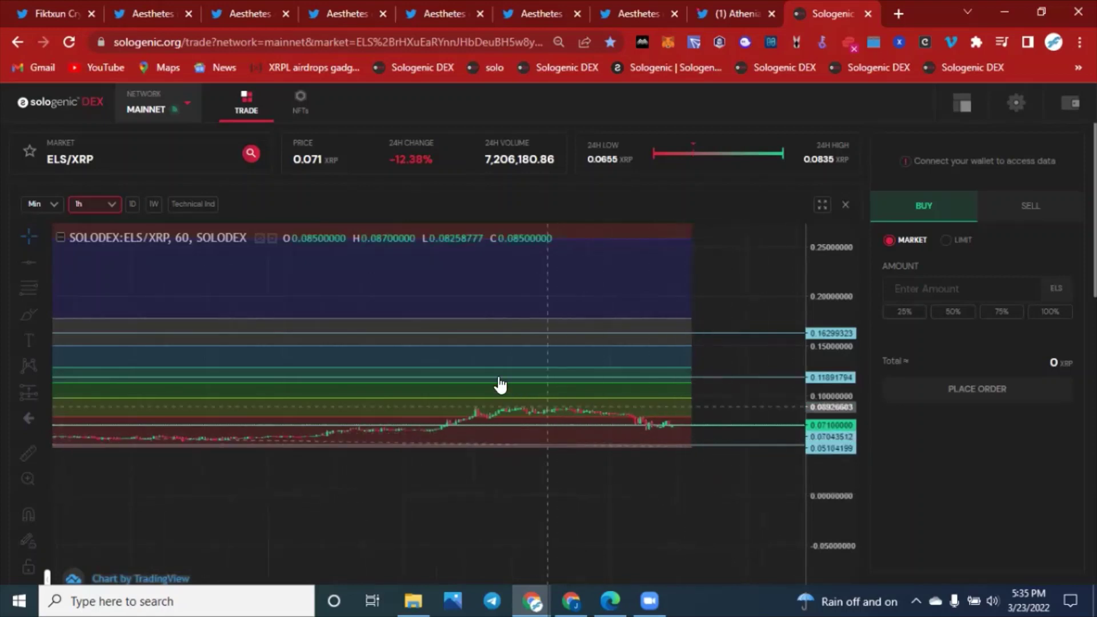
{"action": "scroll", "coordinate": [420, 529], "scroll_direction": "down", "scroll_amount": 3}
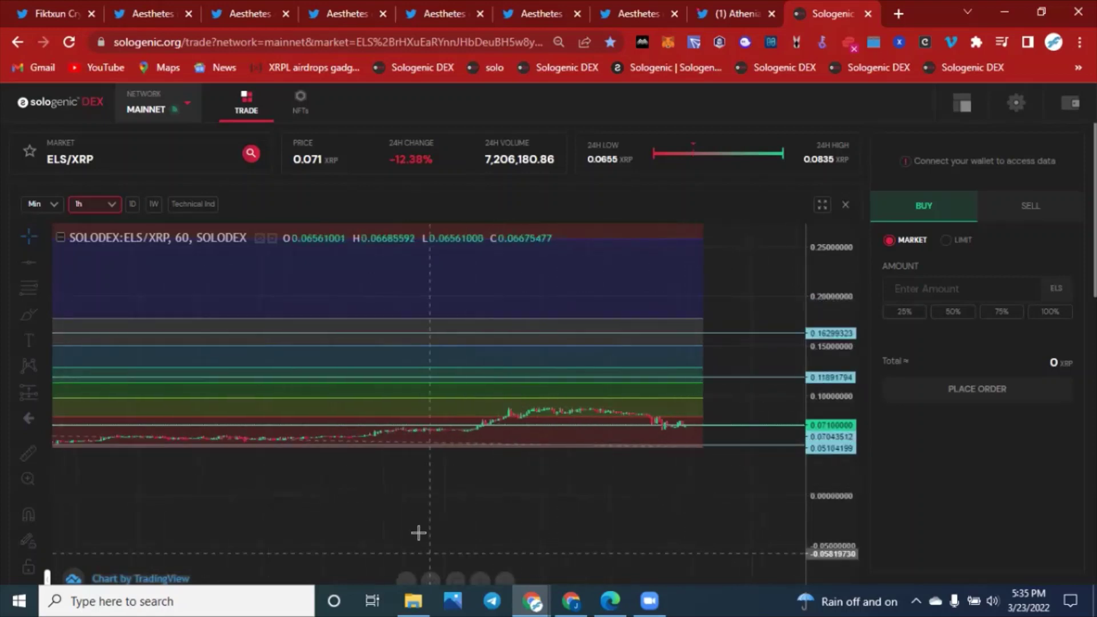
Delete the Fibonacci retracement and stretch the price scale around the 0.0510 and 0.0704 levels.
{"action": "left_click", "coordinate": [744, 444]}
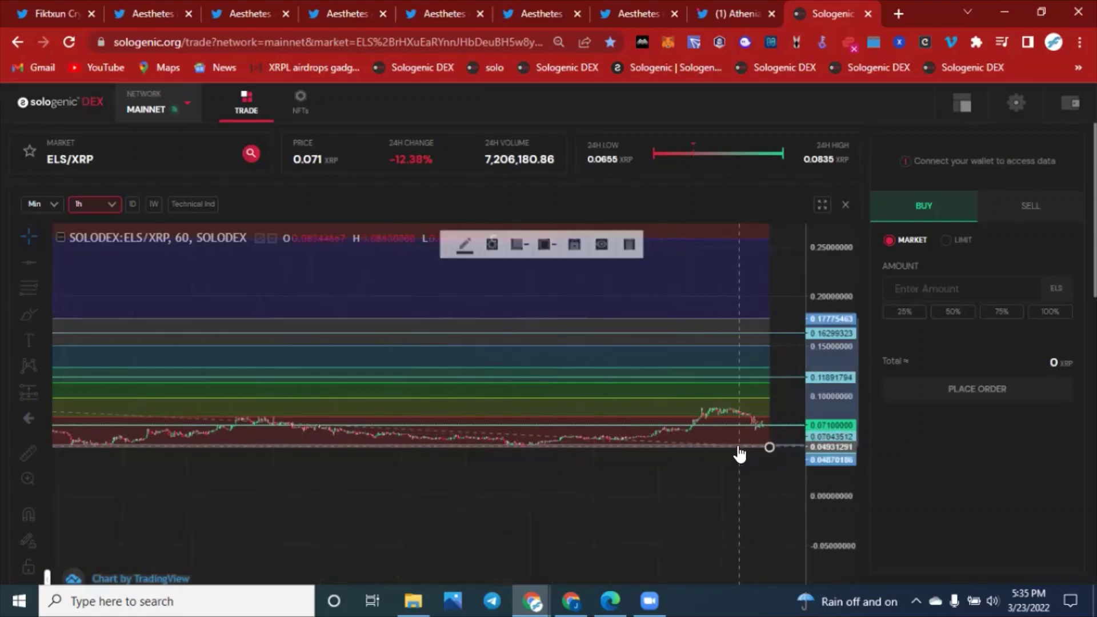
{"action": "left_click", "coordinate": [633, 245]}
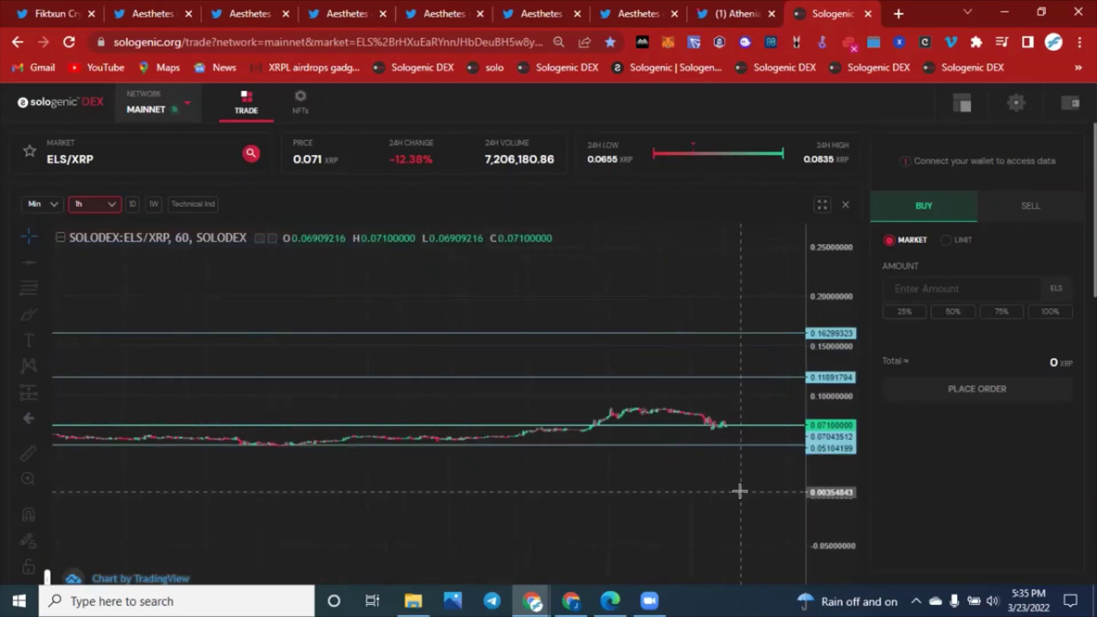
{"action": "scroll", "coordinate": [737, 490], "scroll_direction": "up", "scroll_amount": 3}
{"action": "left_click_drag", "start_coordinate": [824, 400], "coordinate": [778, 258]}
{"action": "left_click_drag", "start_coordinate": [835, 490], "coordinate": [774, 260]}
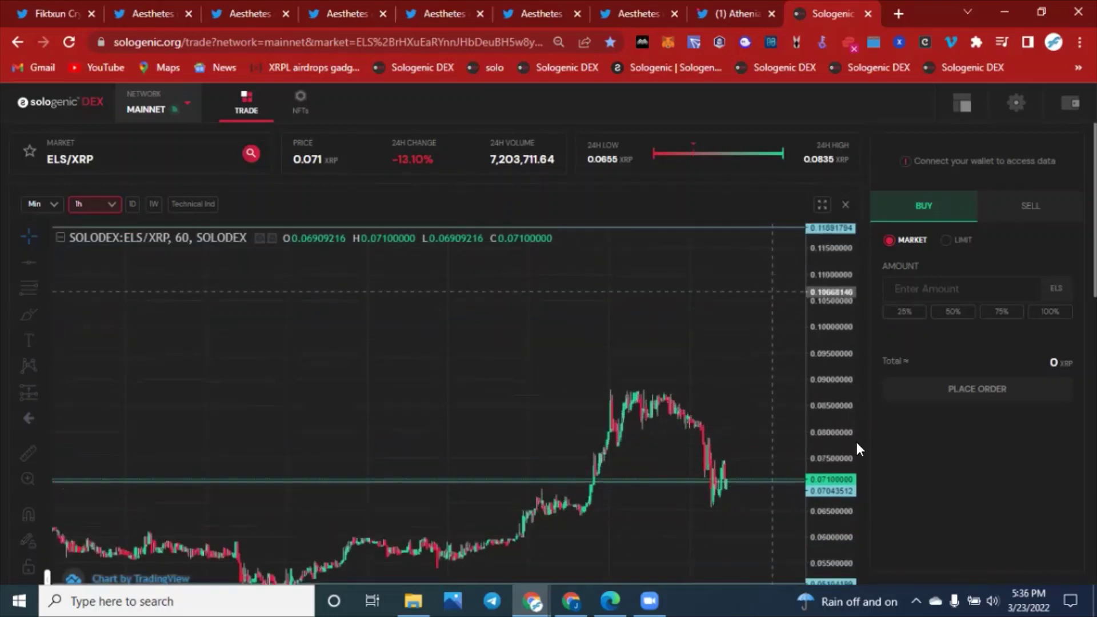
{"action": "scroll", "coordinate": [755, 456], "scroll_direction": "up", "scroll_amount": 3}
{"action": "left_click_drag", "start_coordinate": [715, 517], "coordinate": [704, 360]}
{"action": "scroll", "coordinate": [666, 363], "scroll_direction": "down", "scroll_amount": 5}
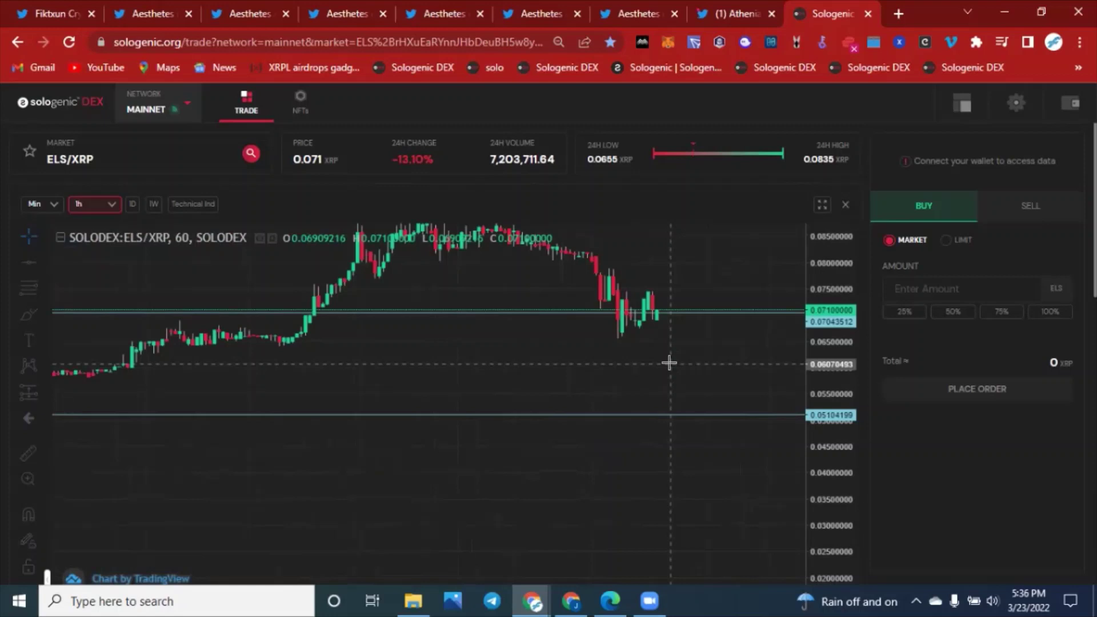
{"action": "scroll", "coordinate": [656, 372], "scroll_direction": "down", "scroll_amount": 2}
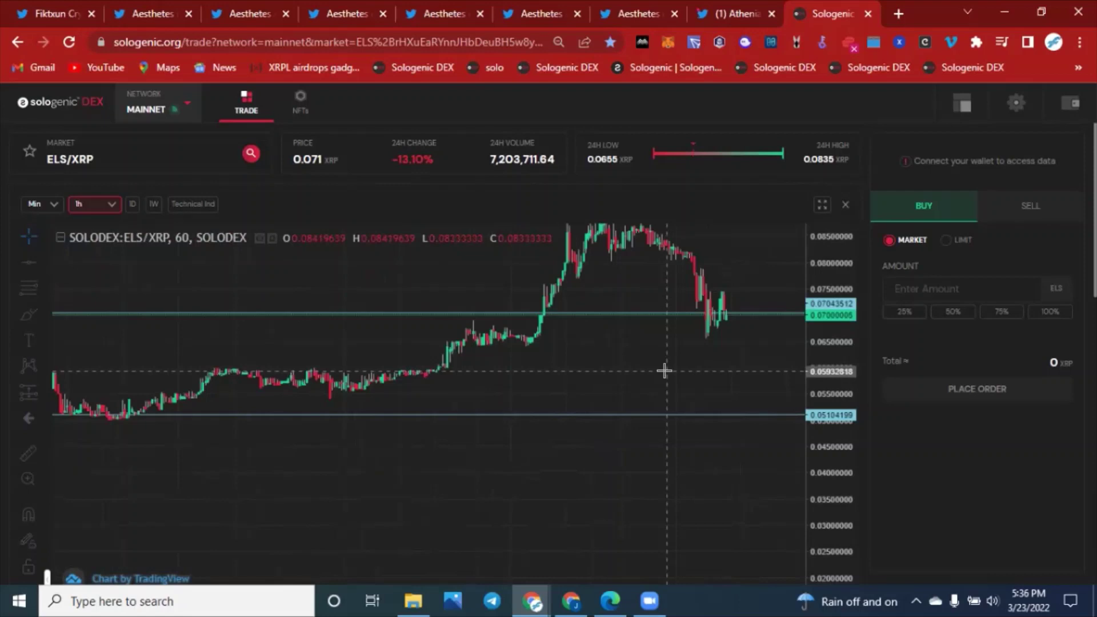
{"action": "scroll", "coordinate": [668, 369], "scroll_direction": "up", "scroll_amount": 4}
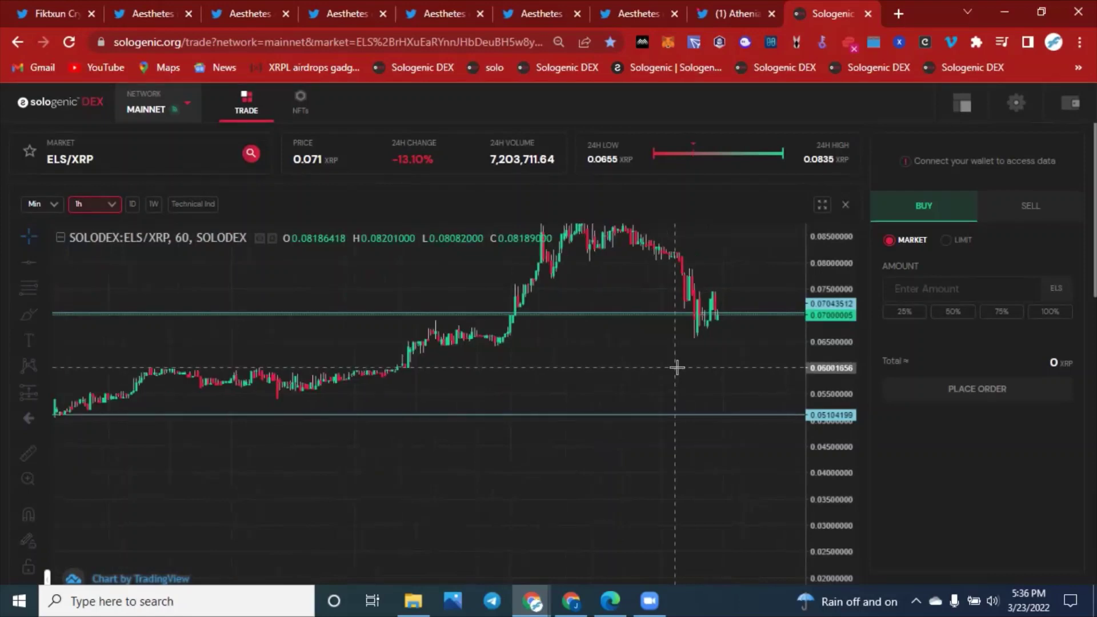
Draw a rising trend line from the hourly low near 0.0663 up to about 0.0714.
{"action": "left_click", "coordinate": [39, 261]}
{"action": "left_click", "coordinate": [85, 260]}
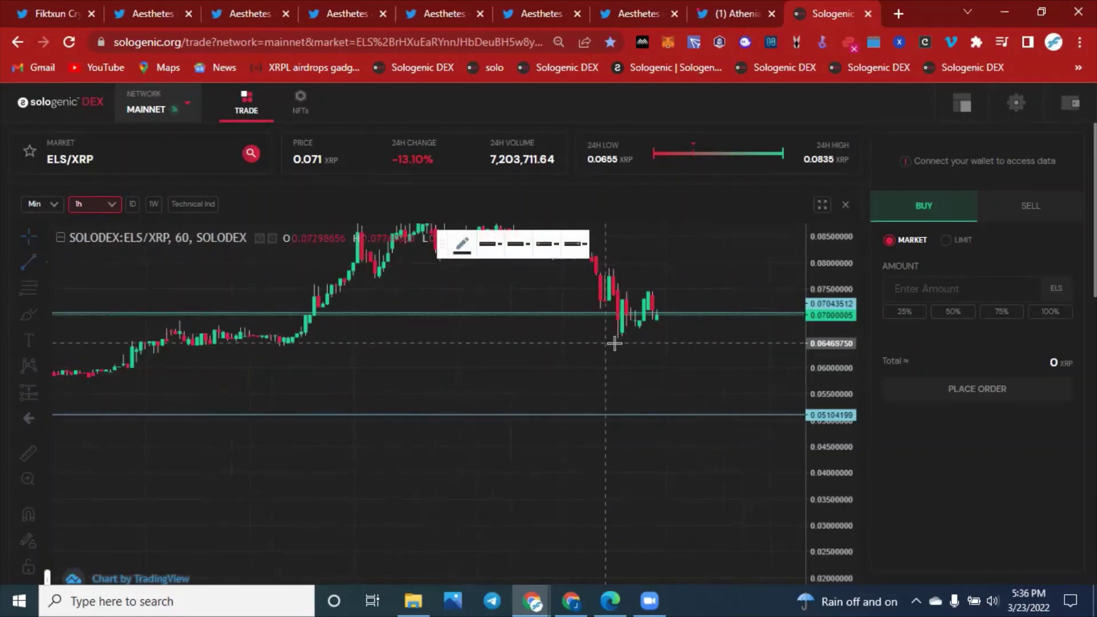
{"action": "left_click", "coordinate": [620, 334]}
{"action": "left_click", "coordinate": [698, 307]}
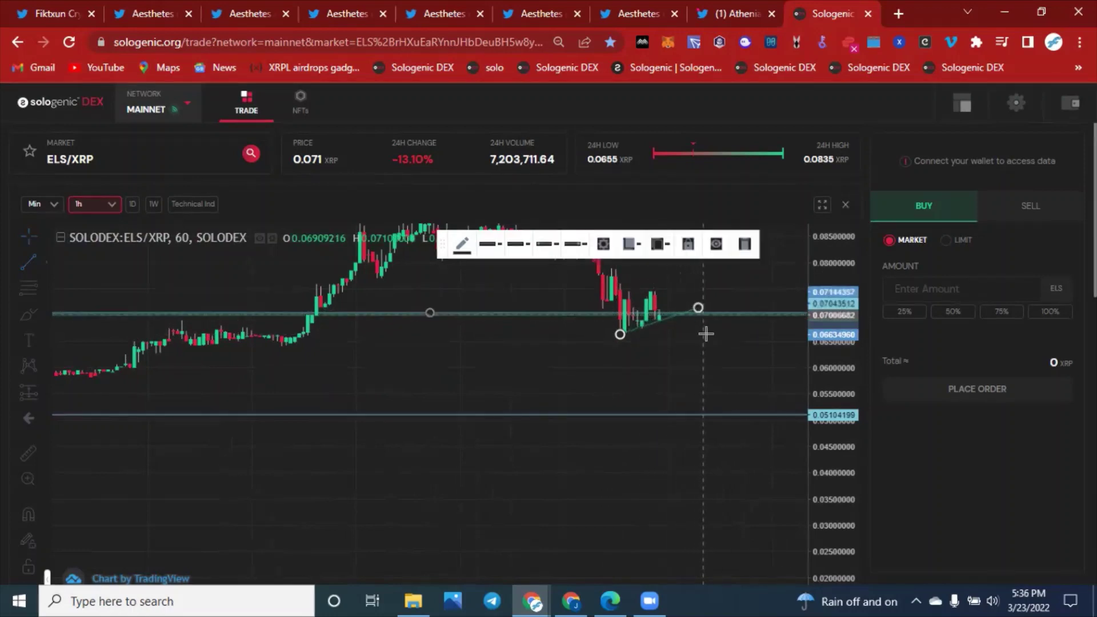
{"action": "left_click_drag", "start_coordinate": [705, 334], "coordinate": [529, 323]}
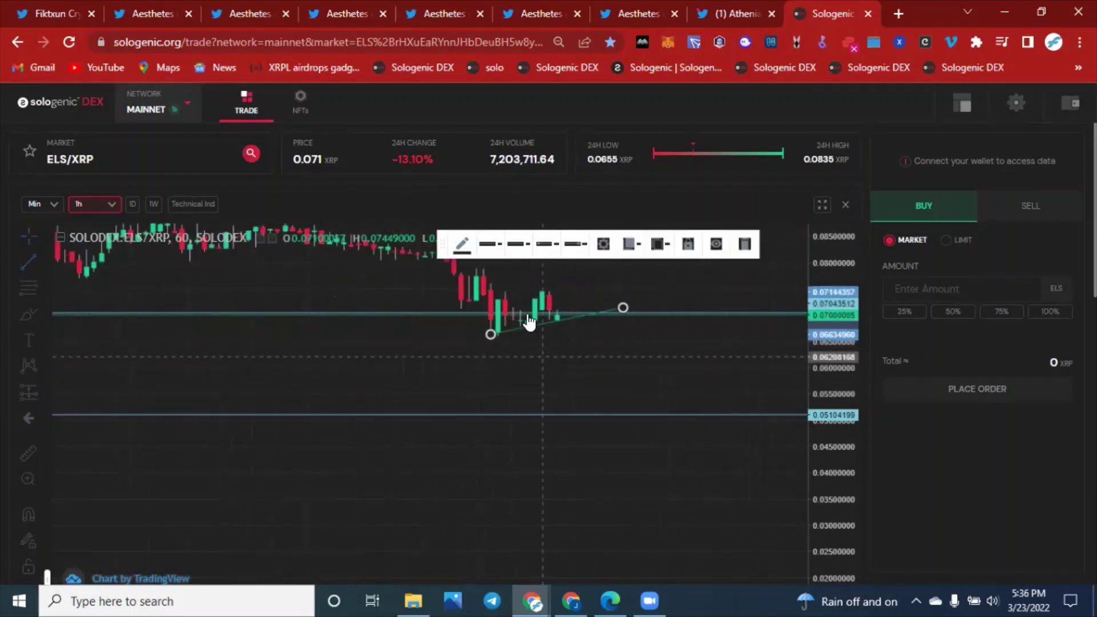
{"action": "scroll", "coordinate": [528, 321], "scroll_direction": "down", "scroll_amount": 10}
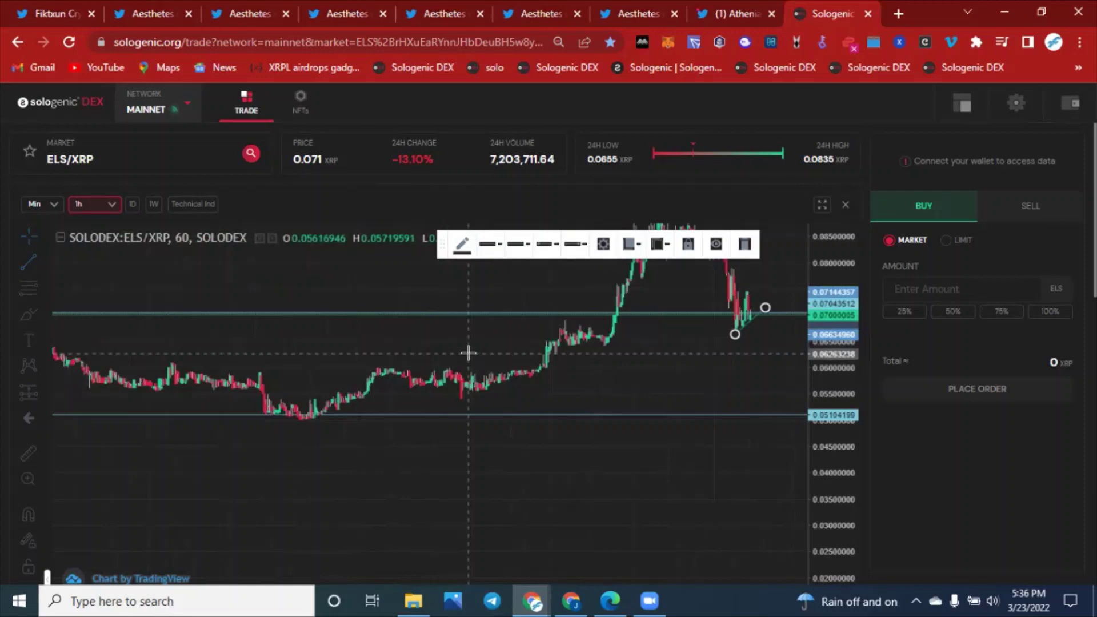
{"action": "scroll", "coordinate": [656, 362], "scroll_direction": "down", "scroll_amount": 5}
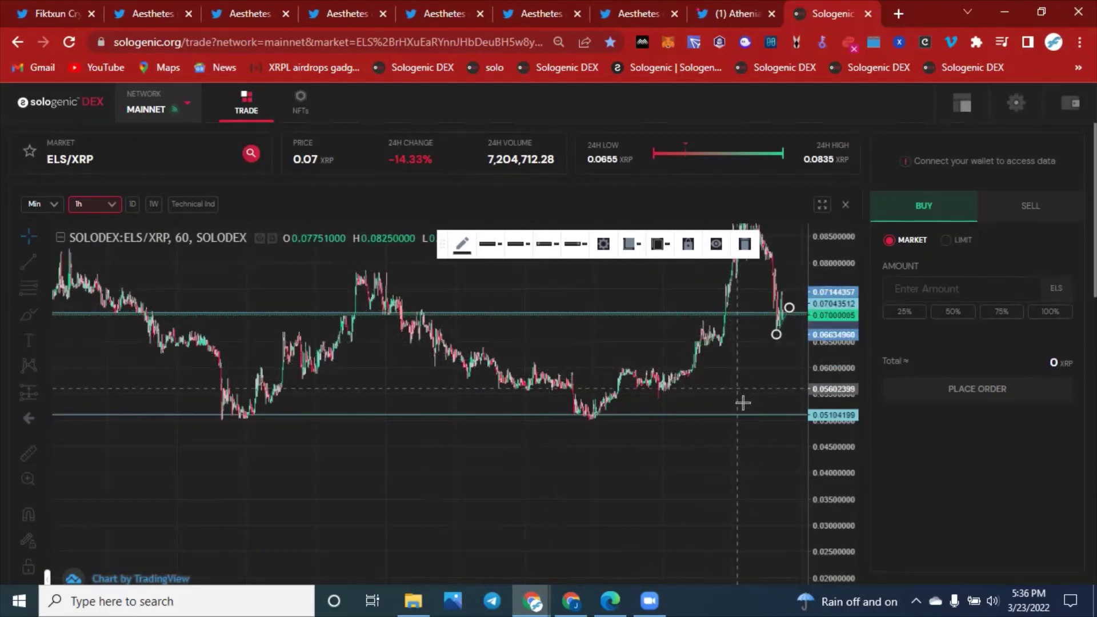
{"action": "scroll", "coordinate": [743, 405], "scroll_direction": "up", "scroll_amount": 2}
{"action": "scroll", "coordinate": [743, 404], "scroll_direction": "up", "scroll_amount": 2}
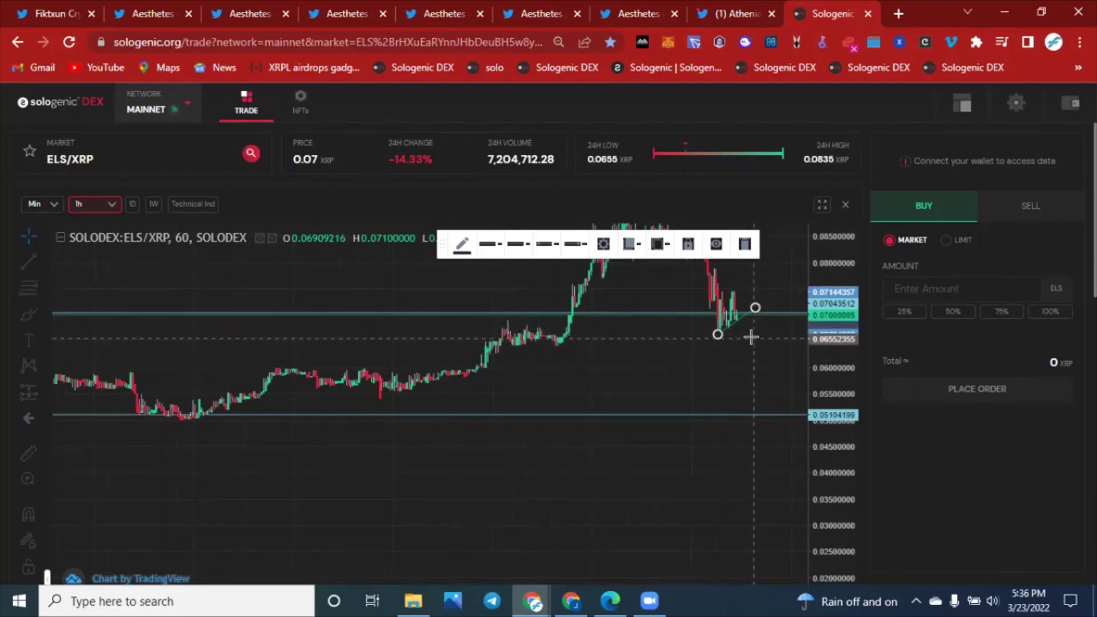
{"action": "scroll", "coordinate": [750, 336], "scroll_direction": "up", "scroll_amount": 3}
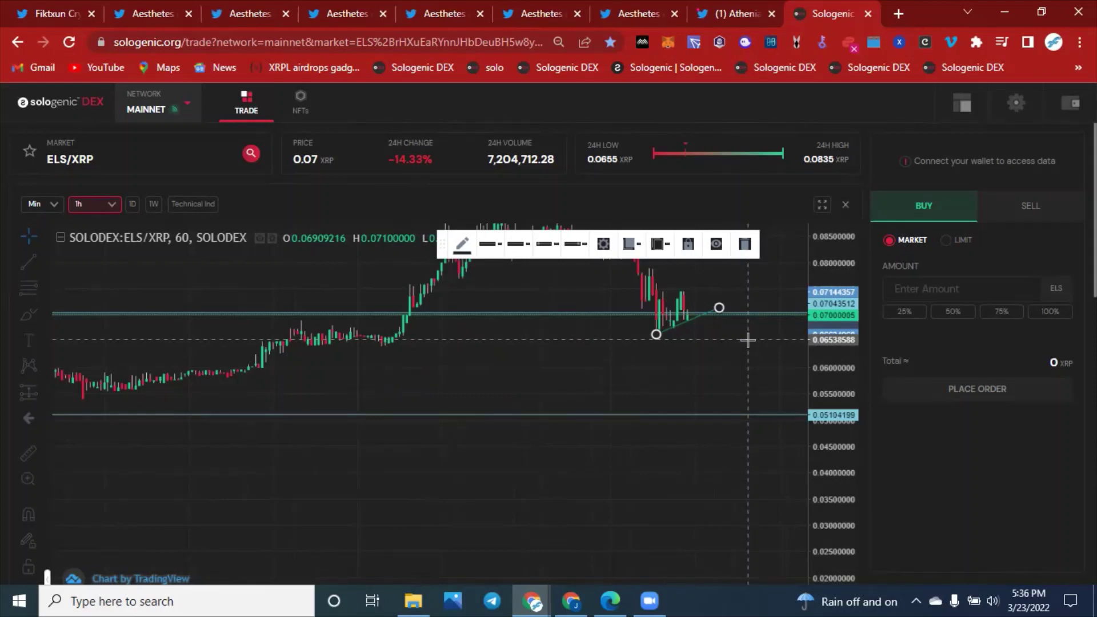
{"action": "scroll", "coordinate": [428, 355], "scroll_direction": "down", "scroll_amount": 4}
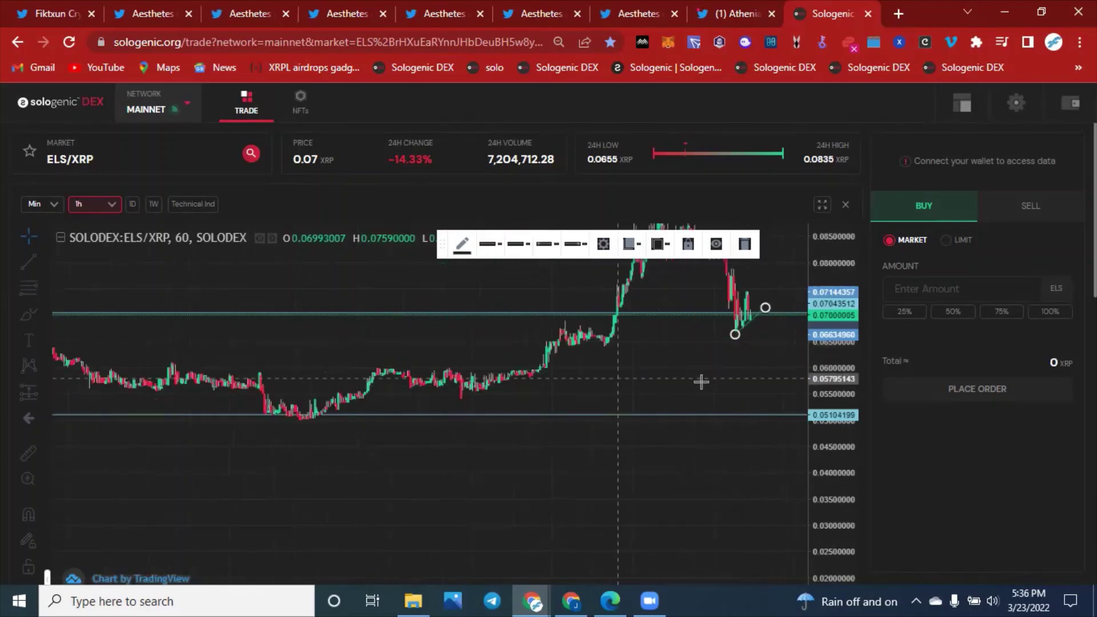
{"action": "left_click_drag", "start_coordinate": [829, 254], "coordinate": [834, 350]}
{"action": "scroll", "coordinate": [588, 400], "scroll_direction": "up", "scroll_amount": 5}
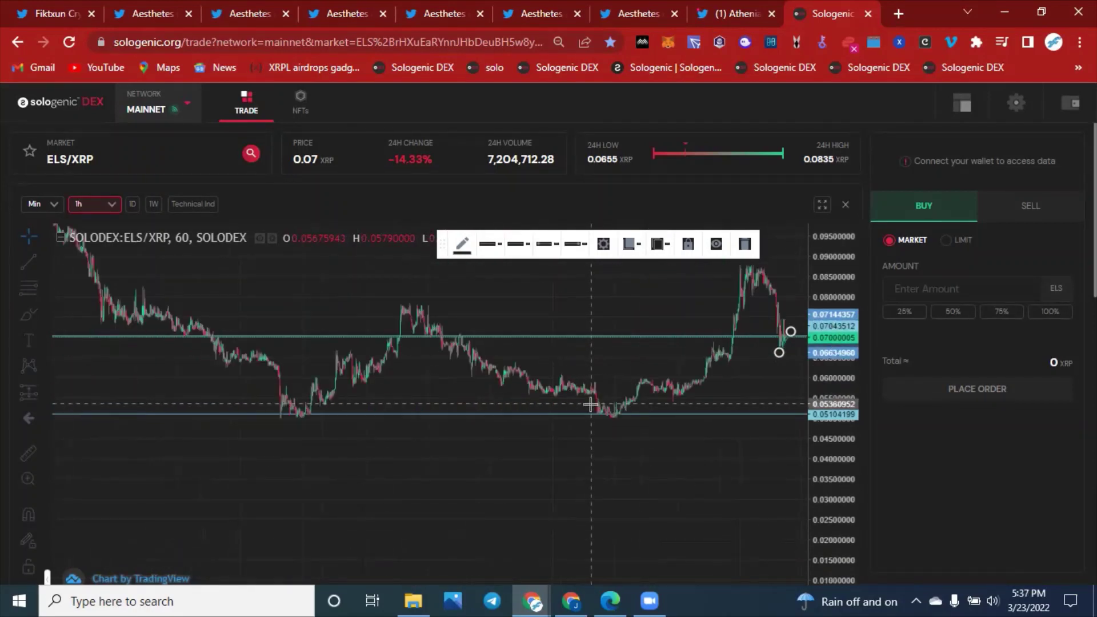
{"action": "scroll", "coordinate": [787, 414], "scroll_direction": "down", "scroll_amount": 3}
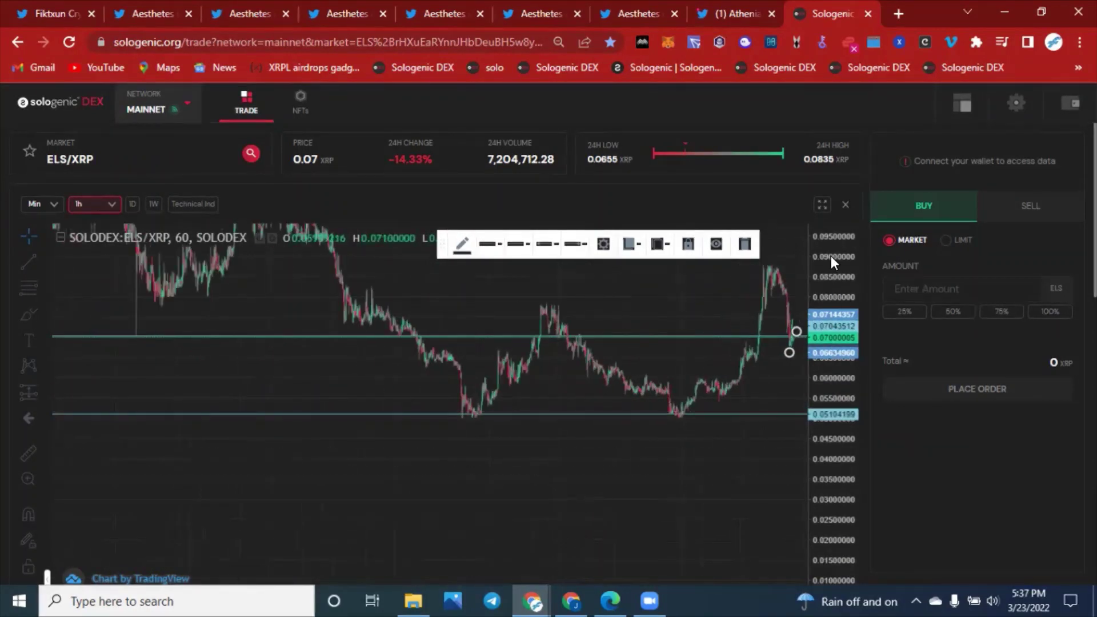
{"action": "left_click_drag", "start_coordinate": [830, 255], "coordinate": [753, 386]}
{"action": "left_click_drag", "start_coordinate": [678, 297], "coordinate": [569, 480]}
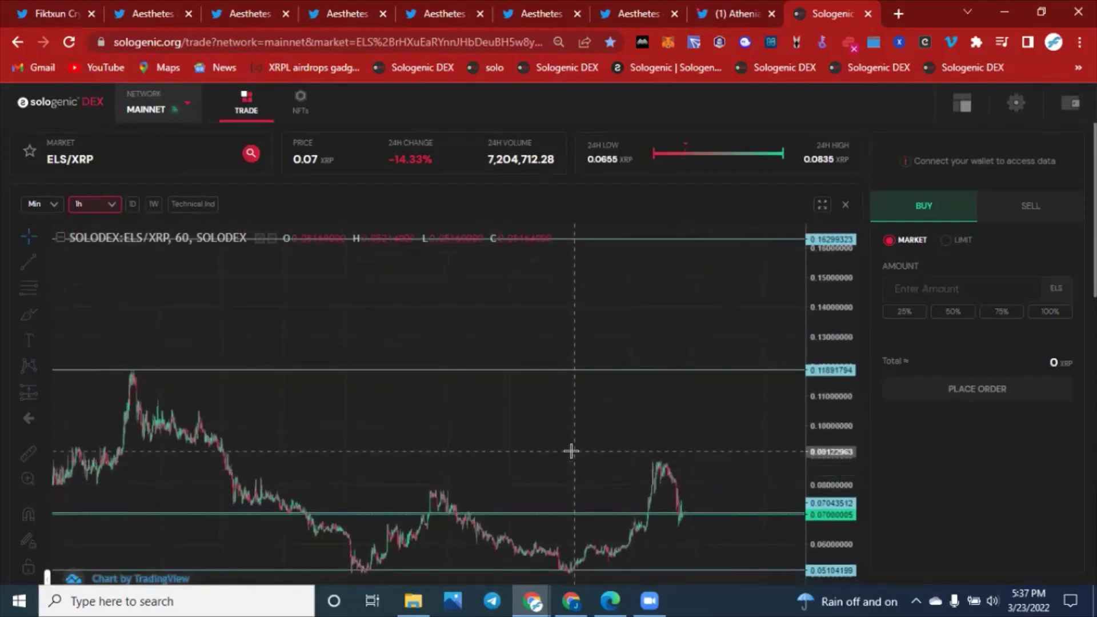